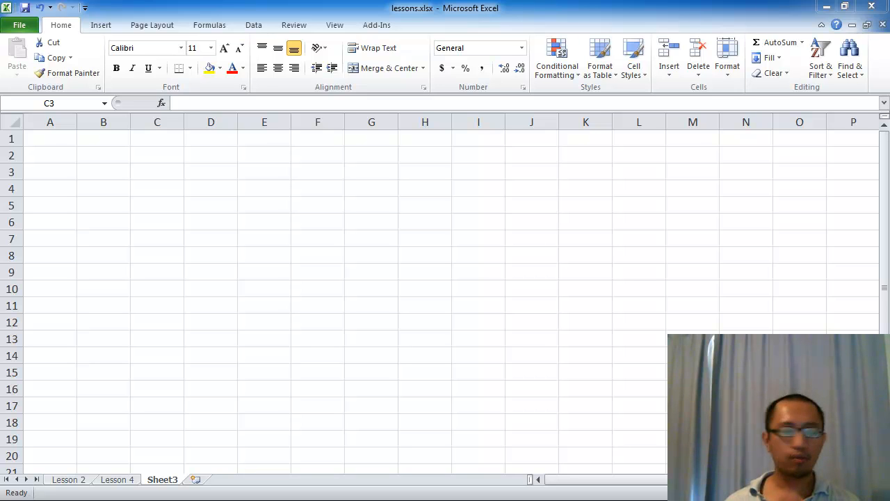
Step: Enter the title "Test results for Students" in cell A1
left_click(56, 155)
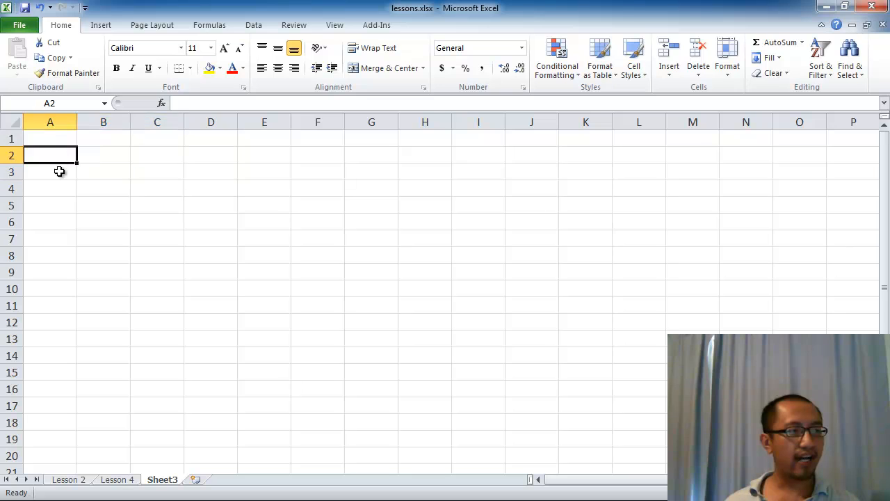
left_click(59, 140)
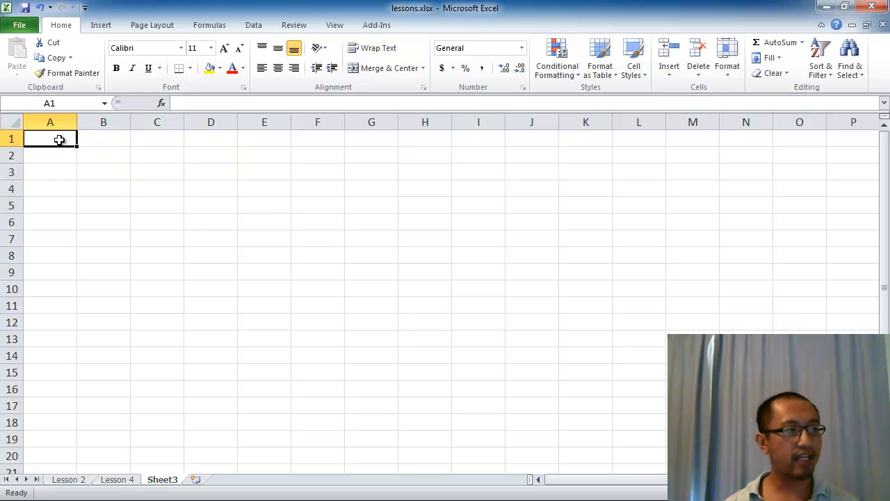
type("Test results ")
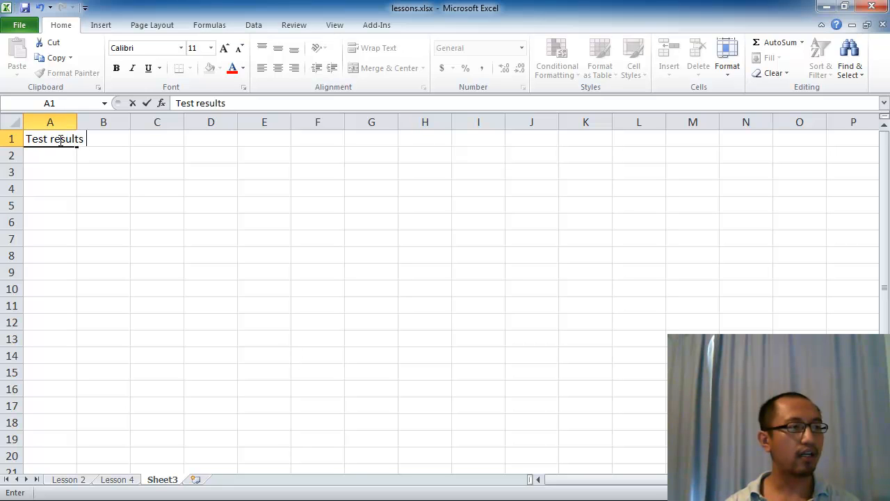
type("for Students")
key("Return")
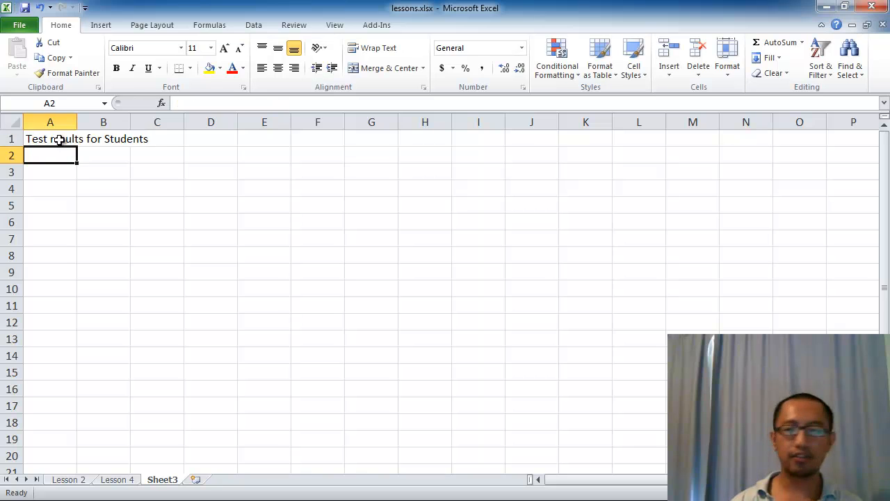
key("Return")
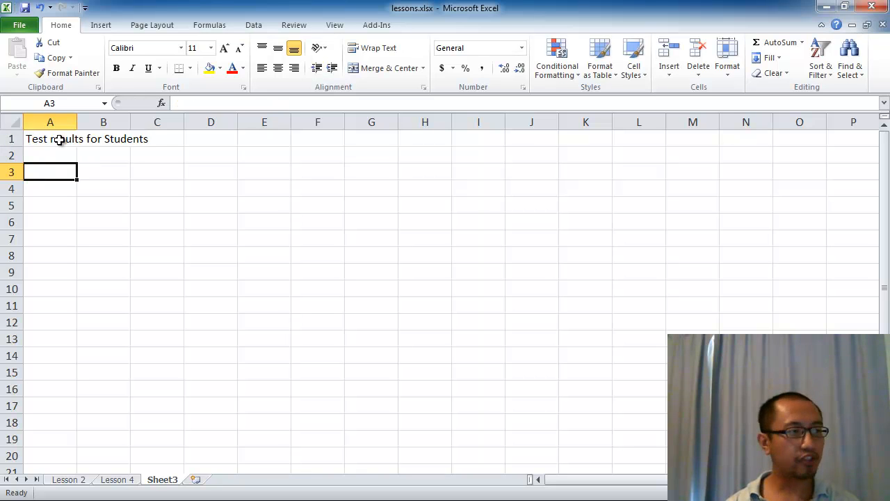
Step: Enter the headers Name, Term 1 test and Term 2 test in A3:C3, and auto-fit the width of column B
type("Name")
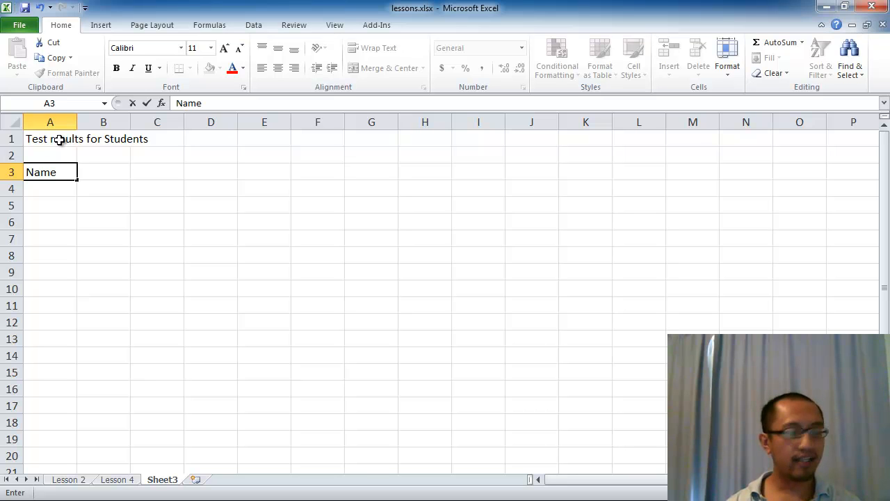
key("Tab")
type("Term")
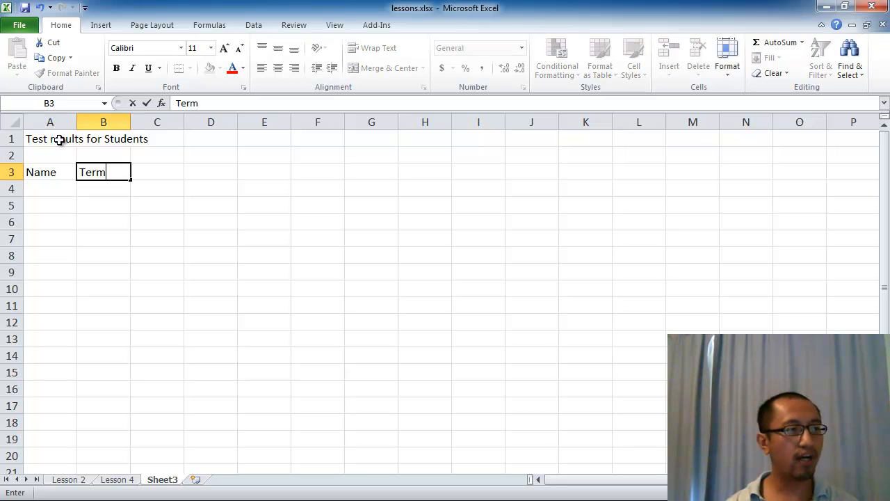
type(" 1 test")
key("Return")
key("Right")
key("Up")
type("Term 2 test")
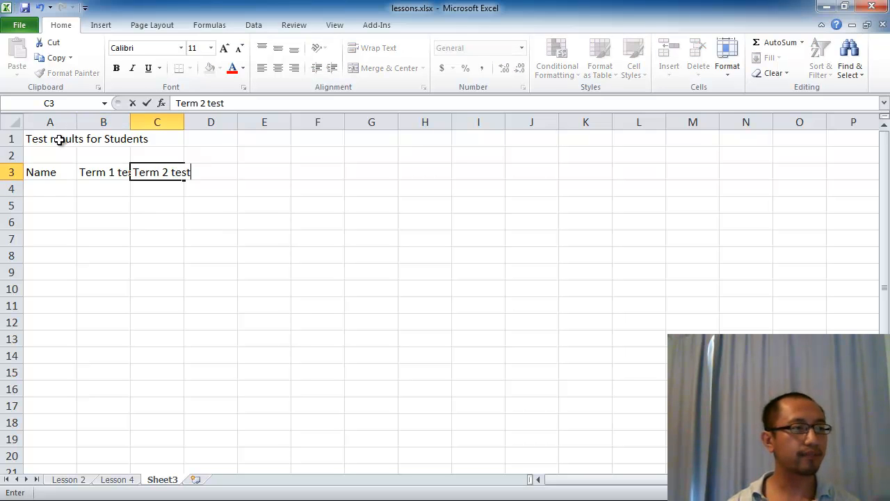
key("Return")
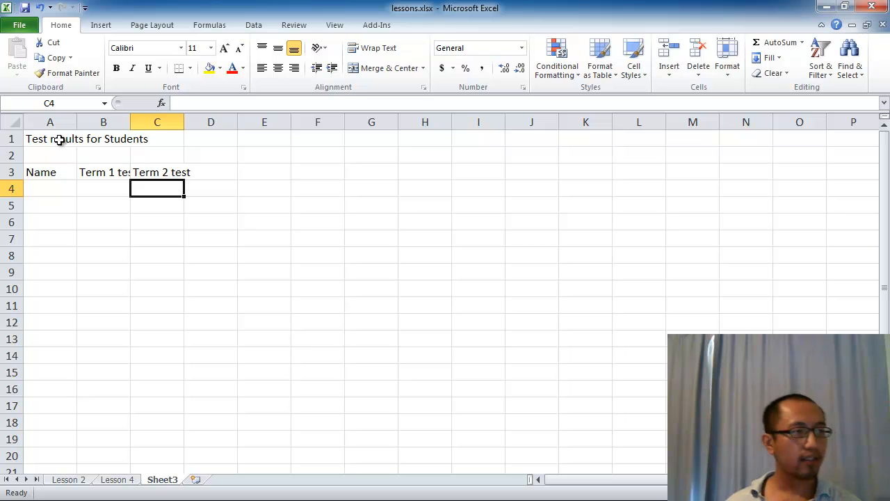
double_click(130, 122)
Step: Fill row 4 with the first student's name and the scores 30 and 60, and auto-fit the width of column C
left_click(54, 184)
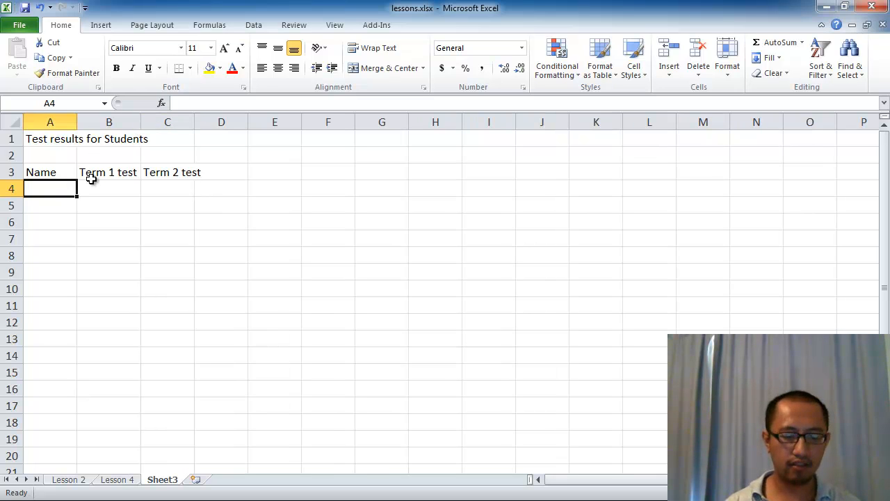
type("John")
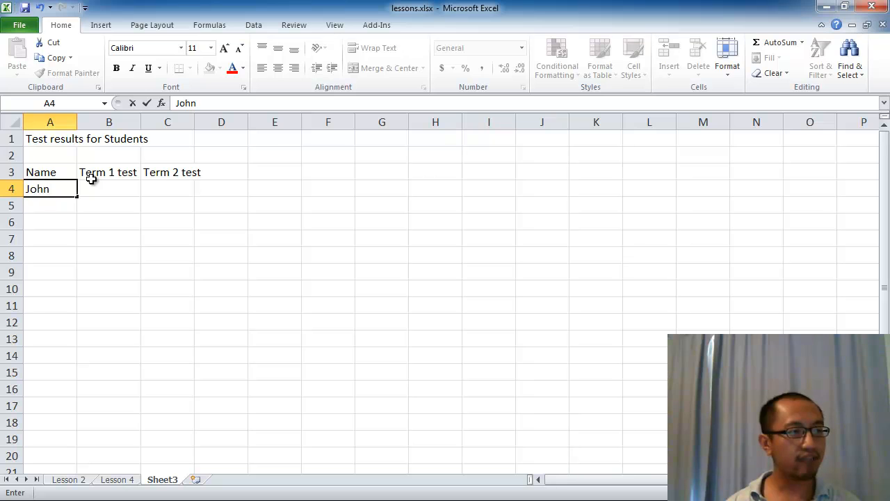
key("Tab")
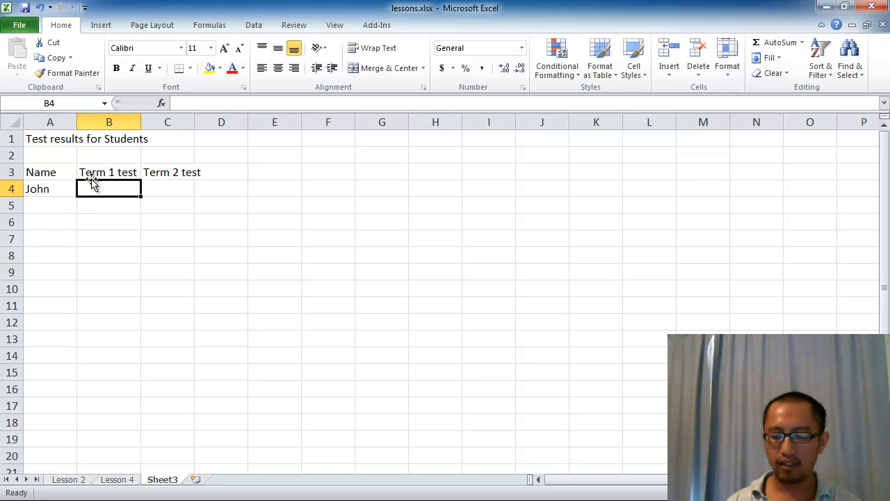
type("30")
key("Return")
key("Right")
key("Up")
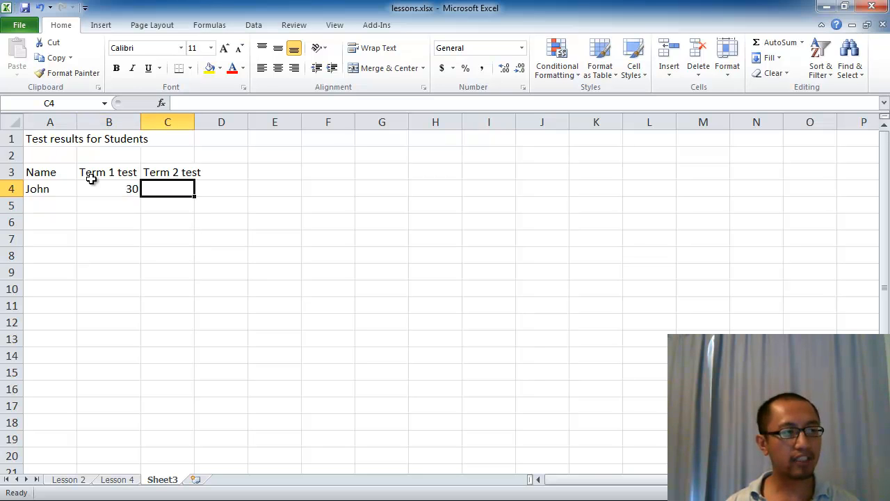
type("60")
key("Return")
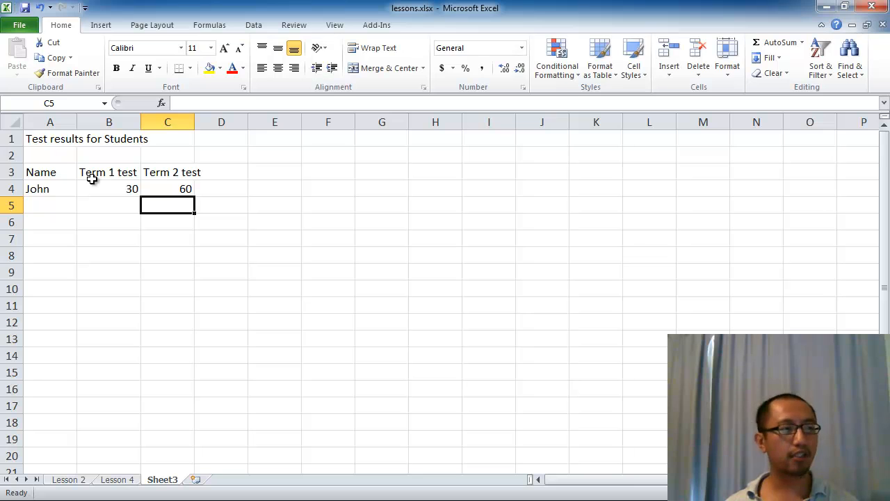
double_click(195, 122)
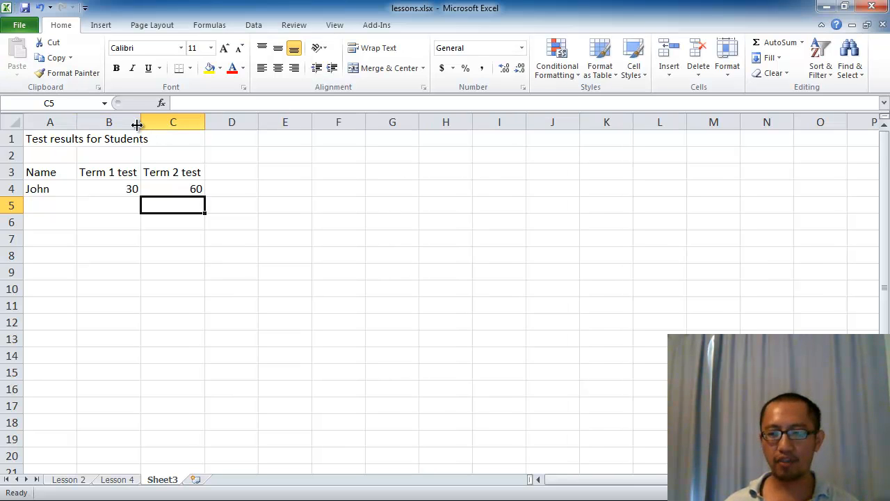
Step: Add the header "Improved?" in D3 and enter Yes for the first student in D4
left_click(249, 173)
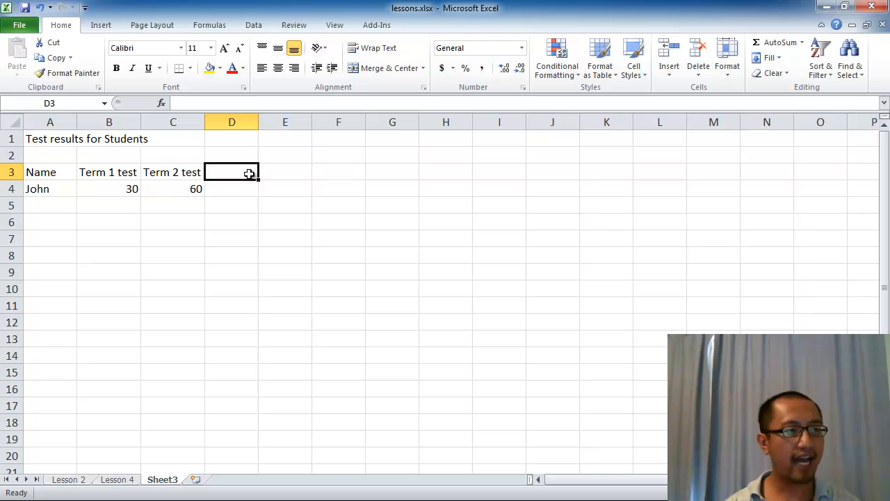
type("Improved?")
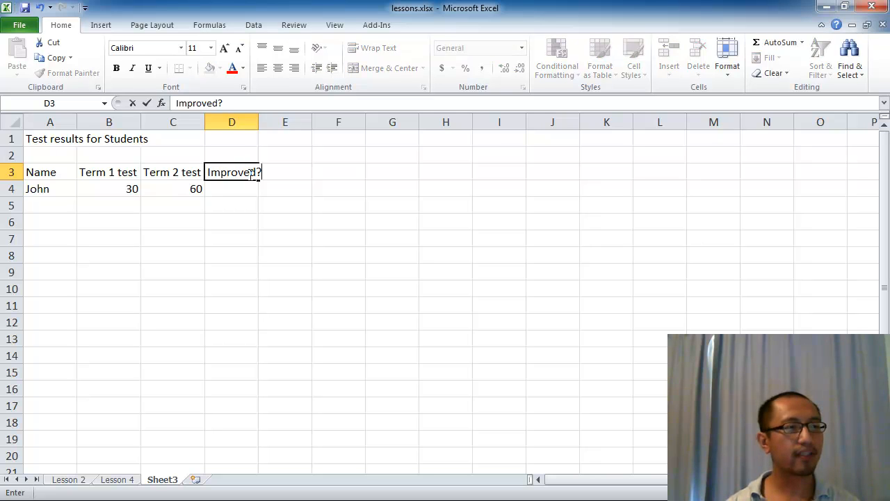
key("Return")
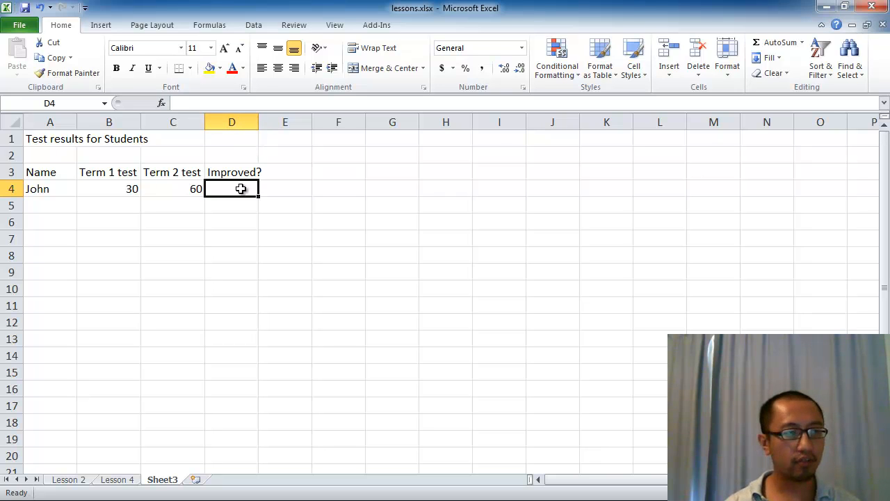
type("Yes")
key("Return")
Step: Fill row 5 with the second student's name, the scores 70 and 65, and No under Improved?
key("Left")
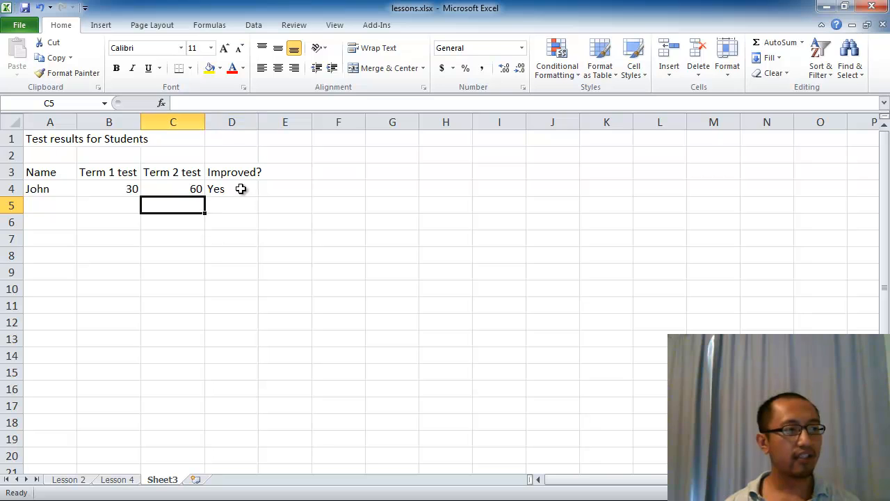
key("Left")
key("Left")
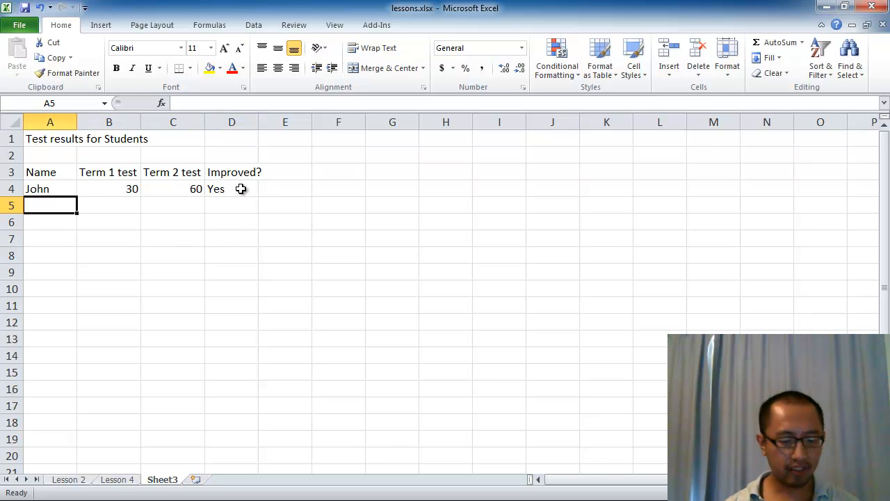
type("Natalie")
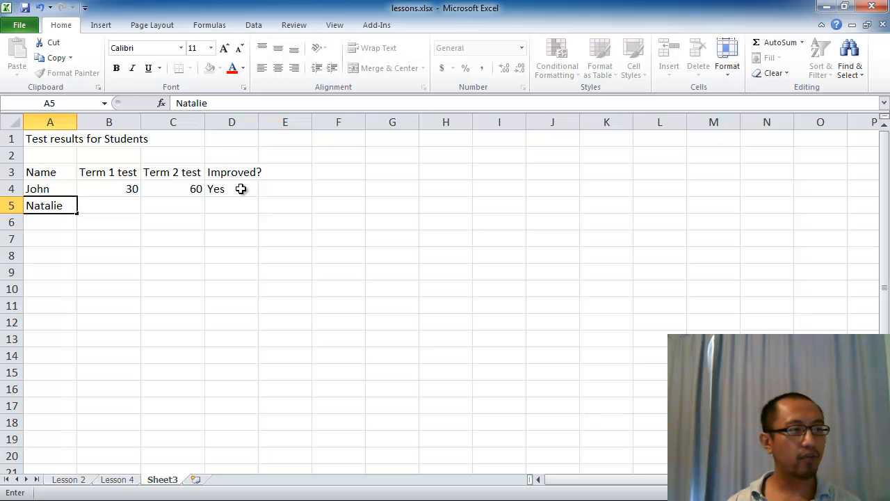
key("Tab")
type("70")
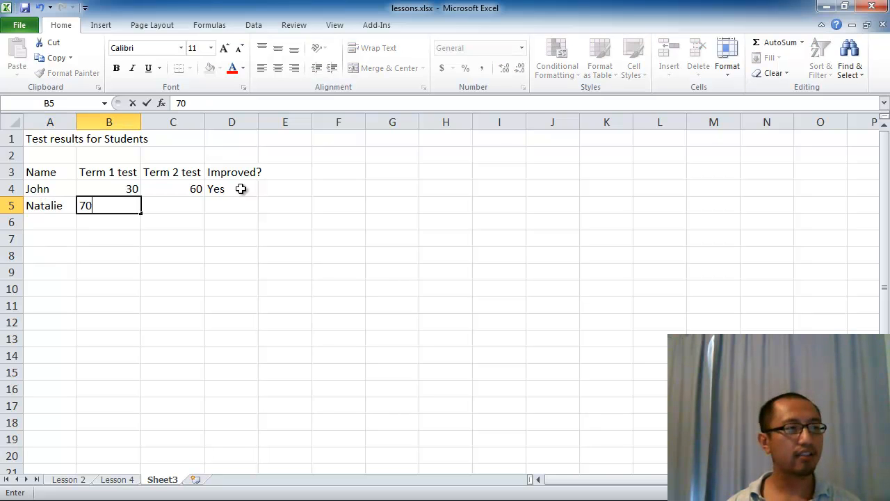
key("Tab")
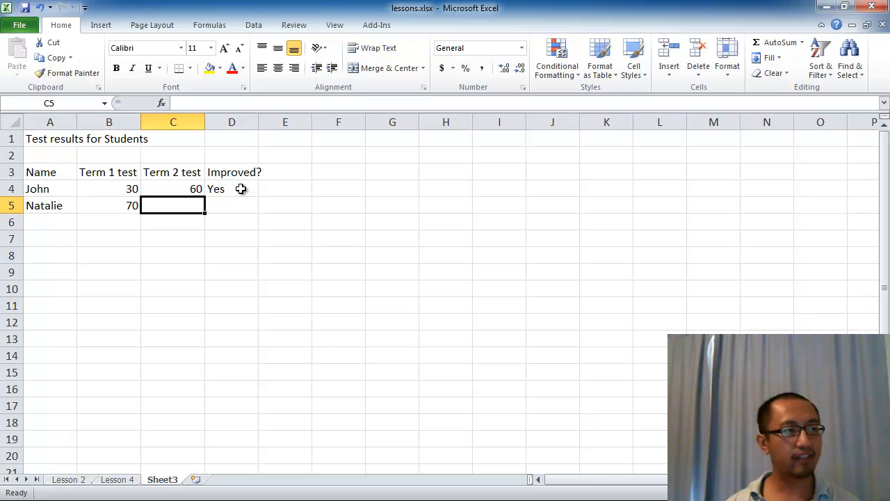
type("65")
key("Tab")
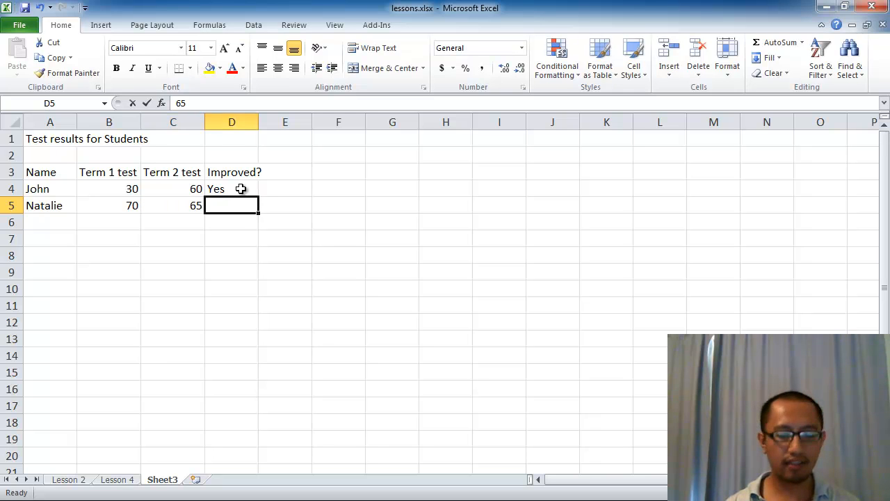
type("No")
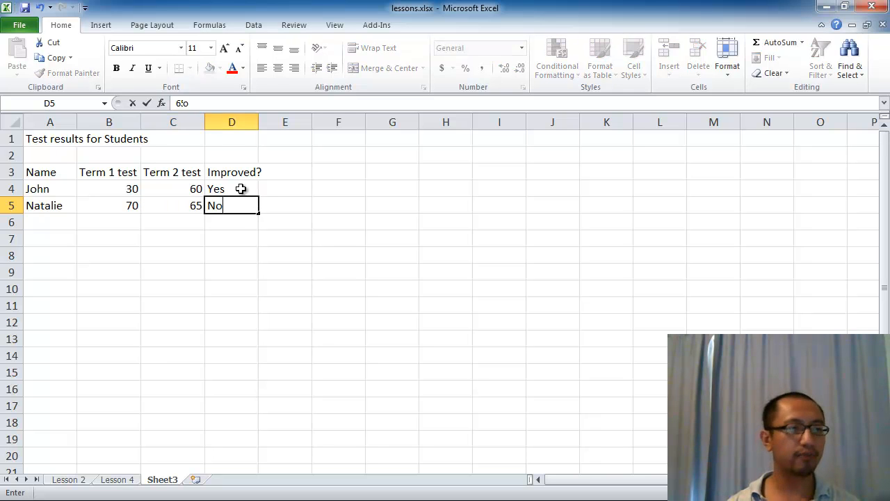
key("Return")
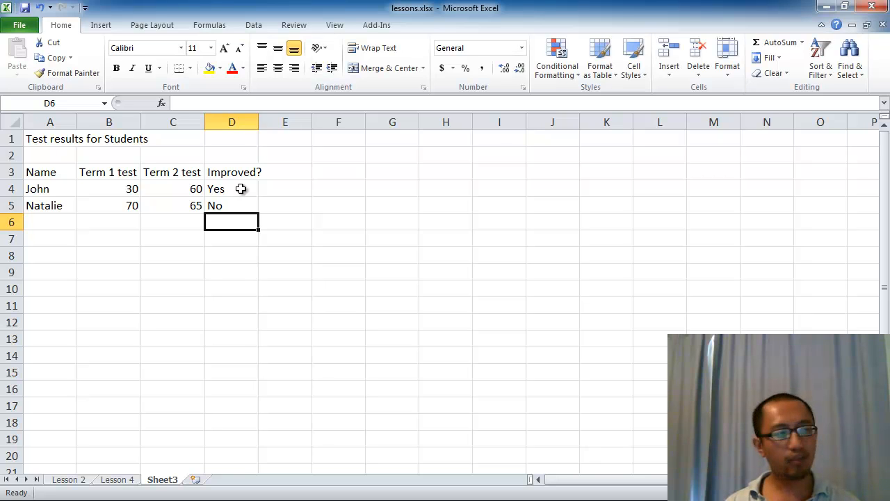
key("Up")
key("Up")
key("Left")
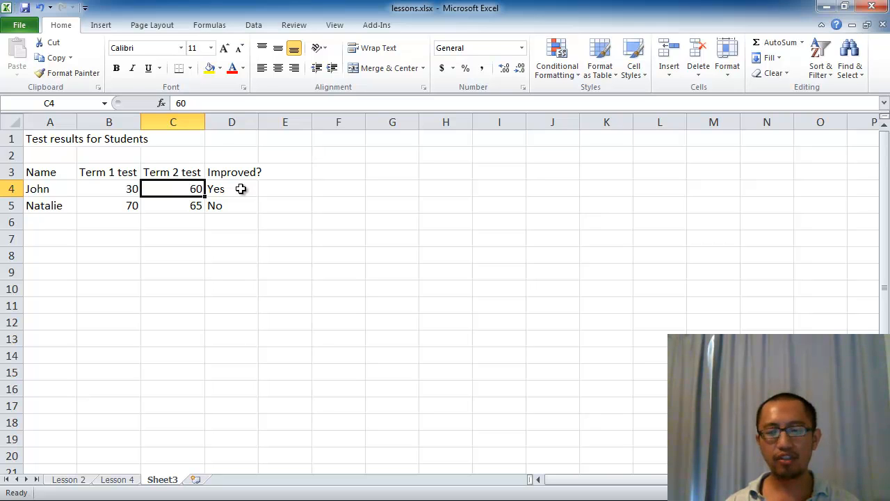
key("Down")
key("Down")
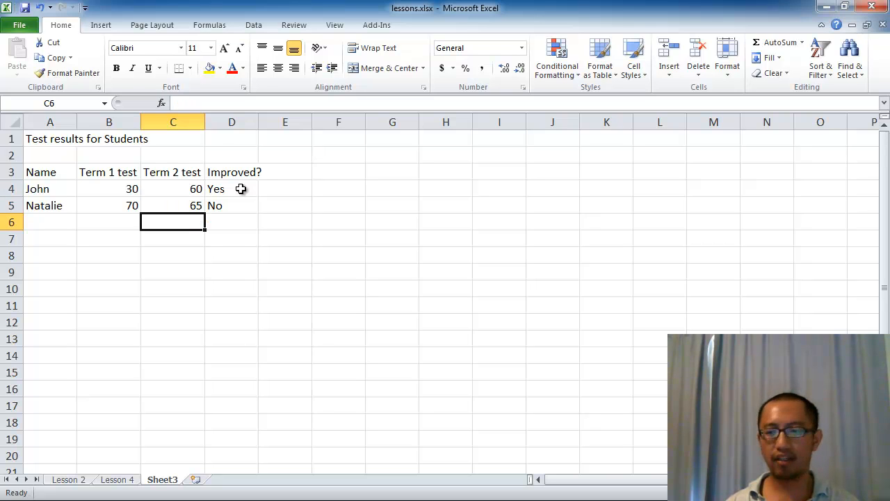
key("Left")
key("Left")
key("Right")
key("Right")
key("Right")
key("Right")
key("Left")
key("Down")
key("Up")
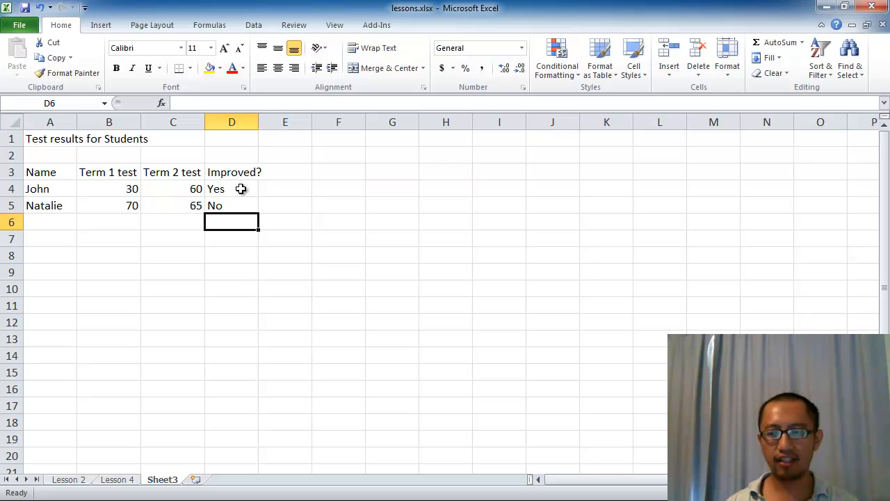
key("Down")
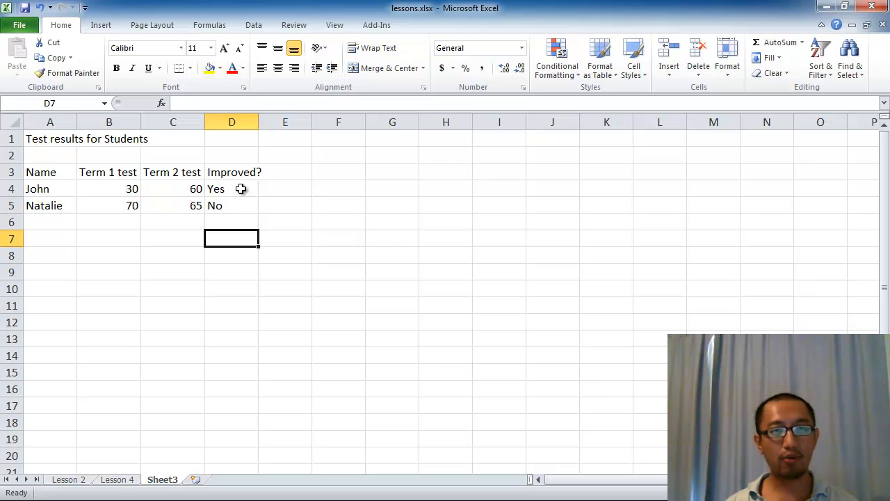
Step: Clear the manually entered Improved? answers for both students in D4 and D5
key("Up")
key("Up")
key("Up")
key("Left")
key("Right")
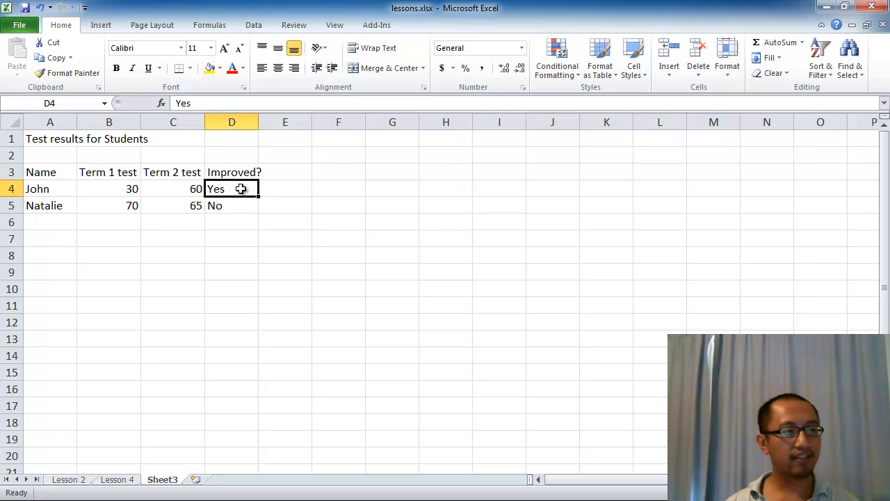
key("Delete")
key("Down")
key("Delete")
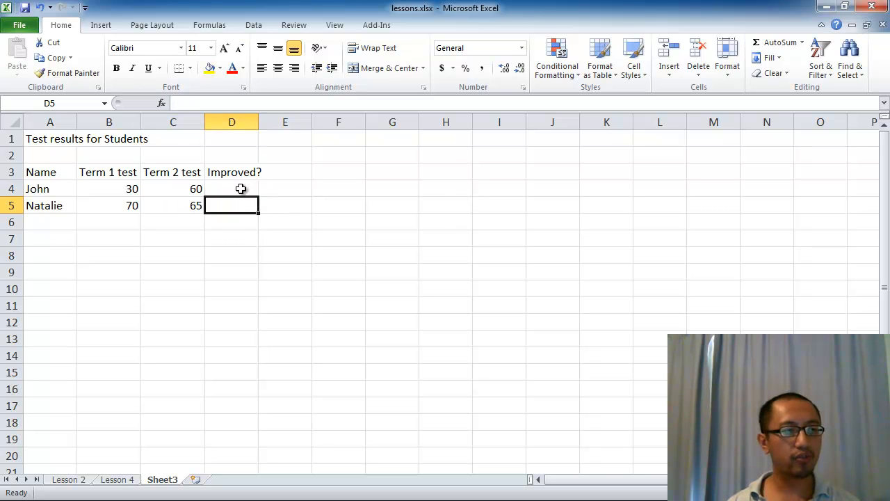
Step: Start an IF formula in D4 with the logical test B4>C4, comparing the first student's Term 1 and Term 2 scores
key("Up")
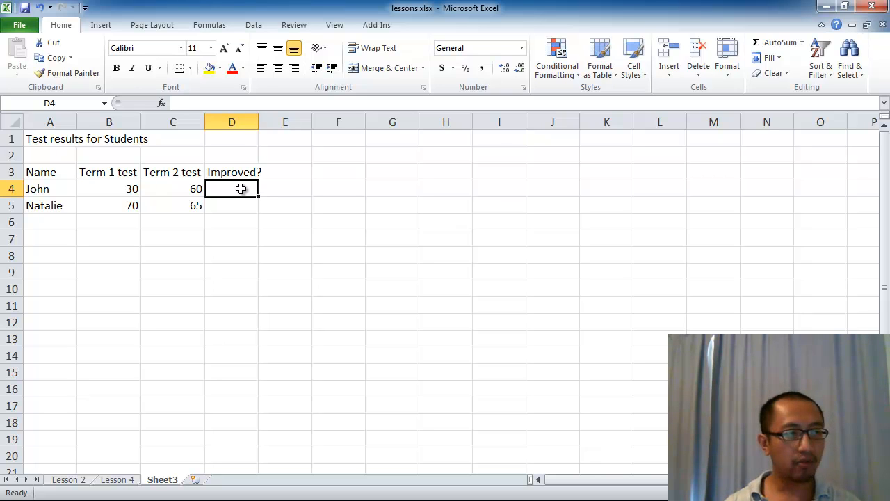
type("=If")
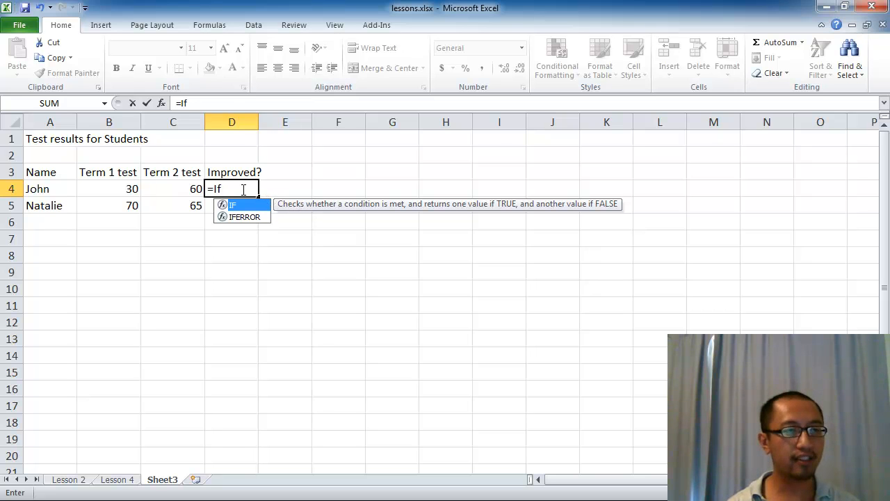
type("(")
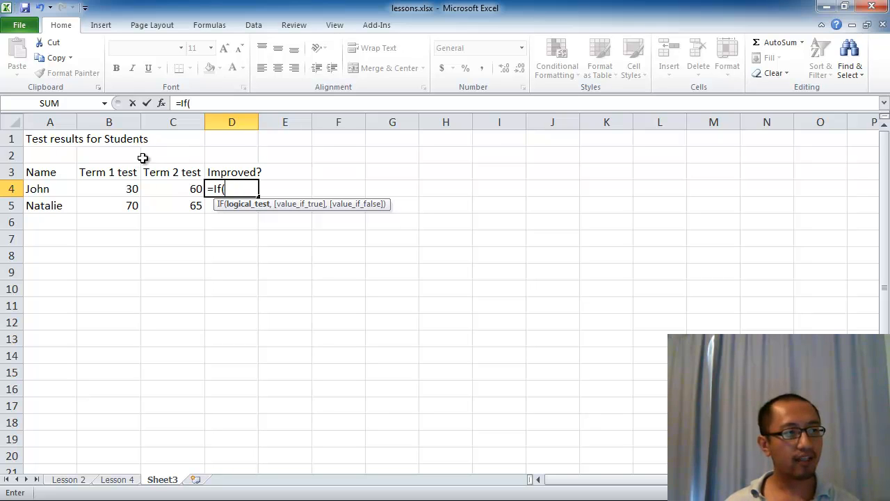
left_click(108, 189)
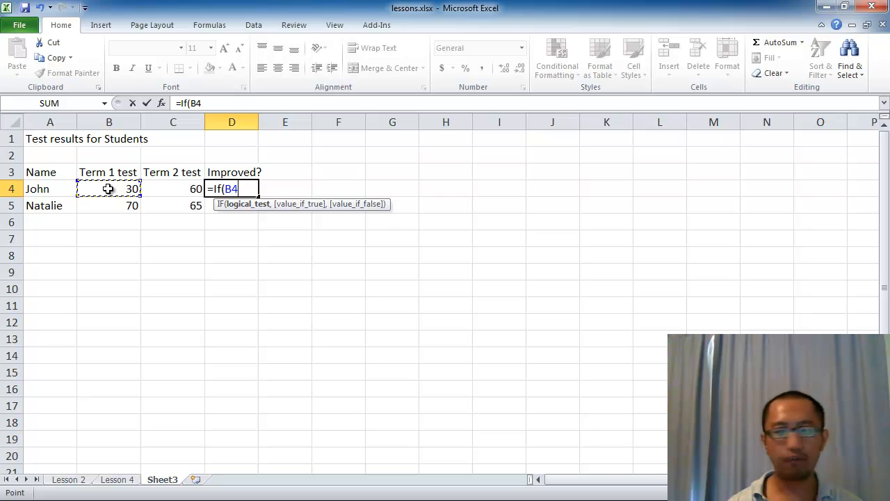
type(">")
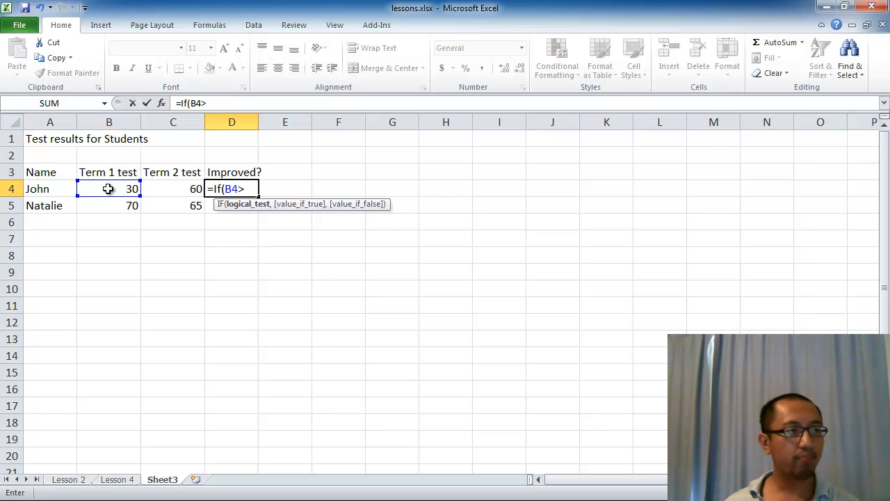
left_click(178, 189)
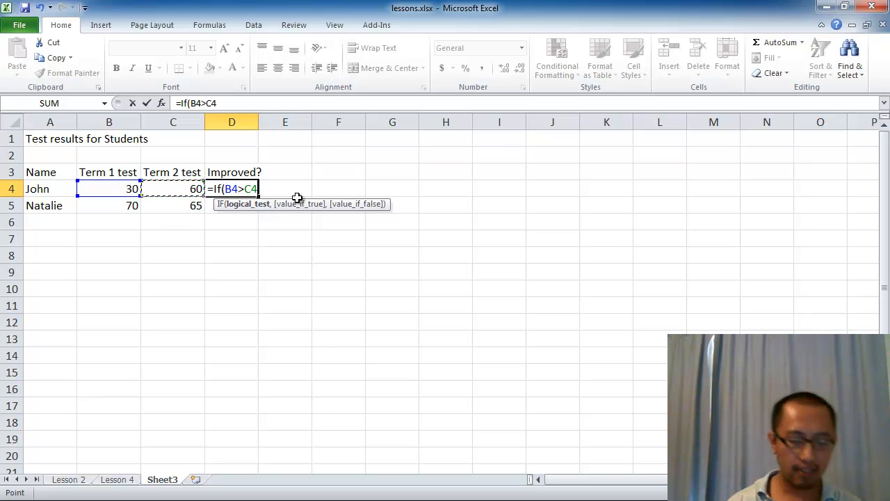
type(",")
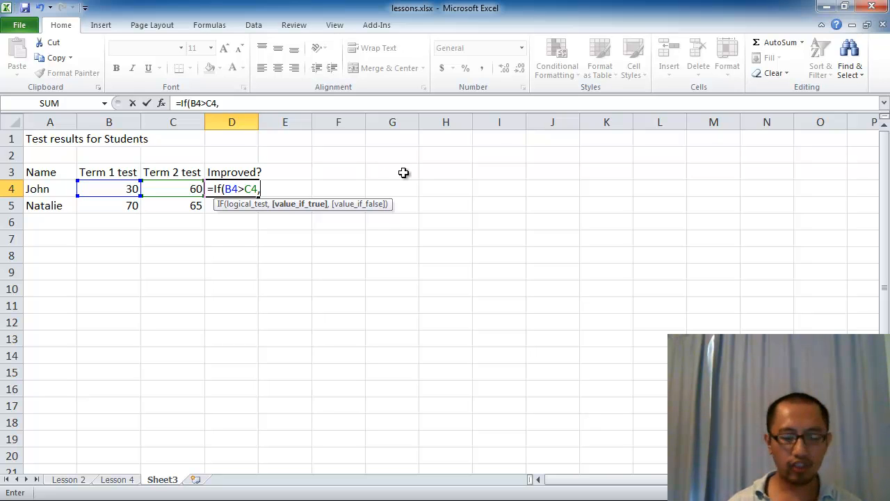
Step: Complete the D4 IF formula with "No" as the value if true and "Yes" as the value if false
type("\"")
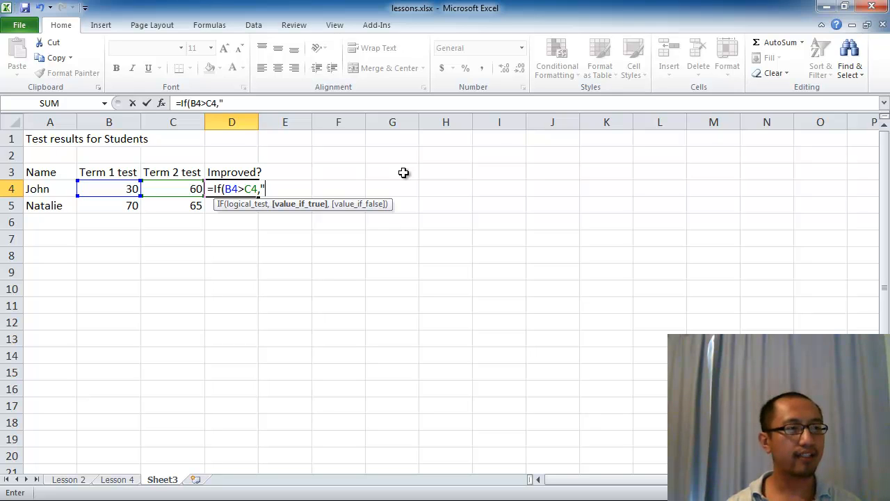
type("Yes")
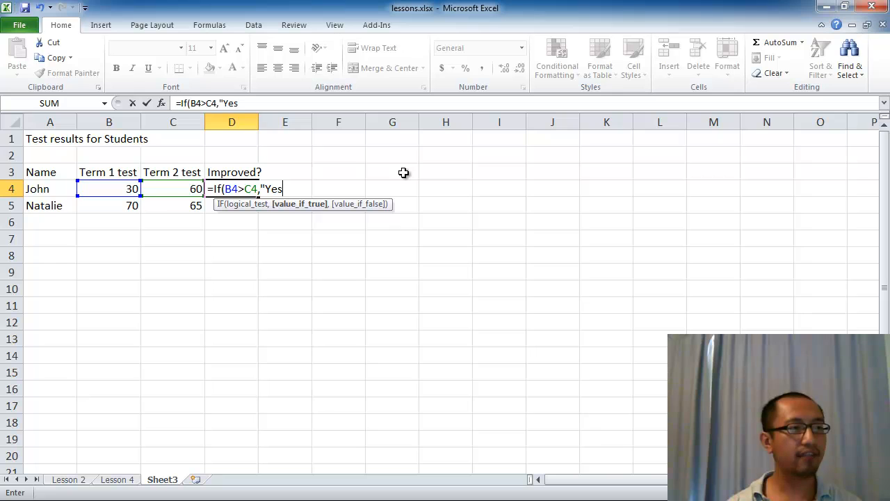
key("BackSpace")
key("BackSpace")
key("BackSpace")
type("No")
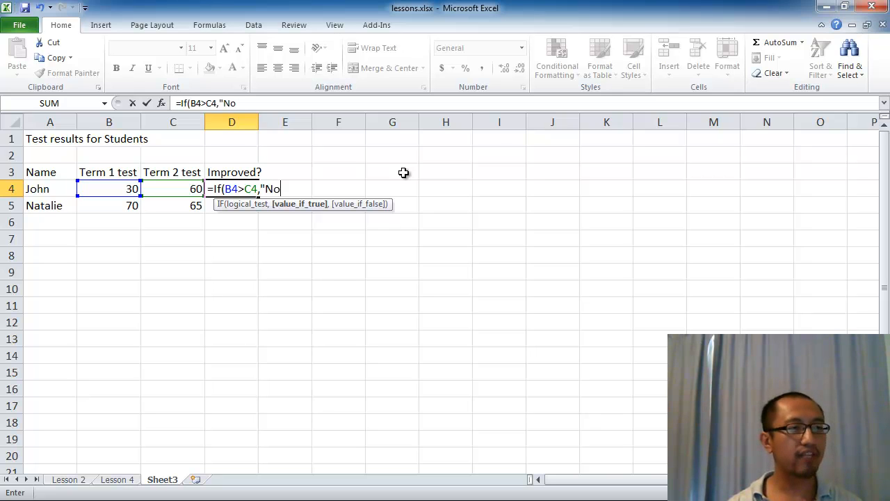
type("\",")
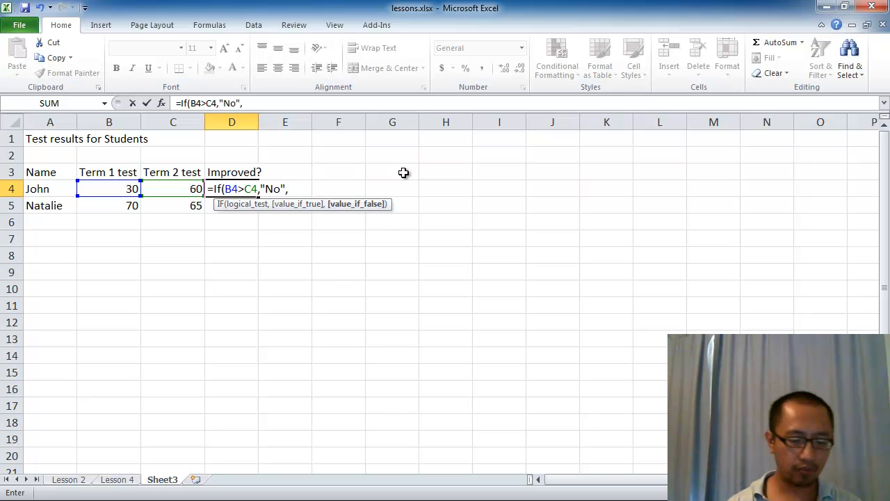
type("\"")
type("Yes")
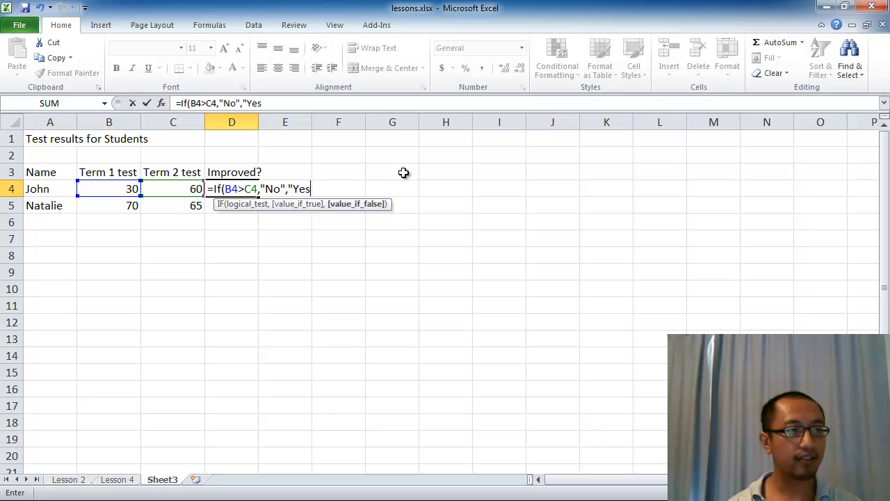
type("\")")
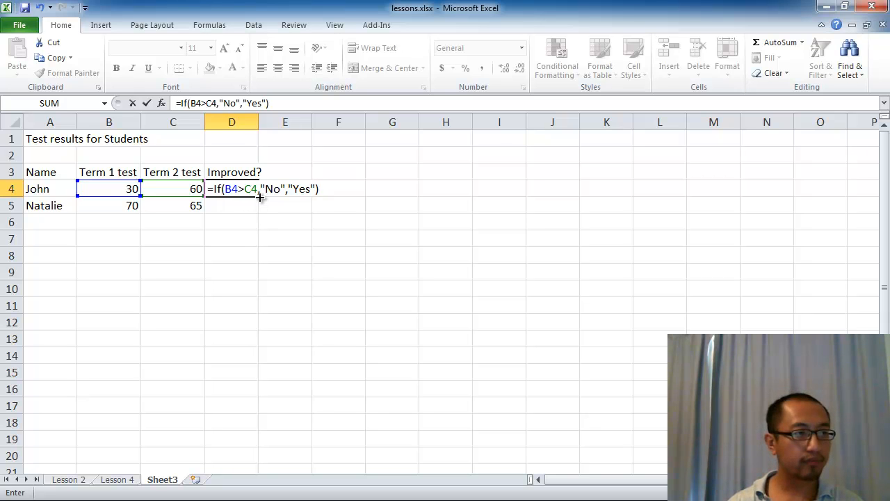
key("Return")
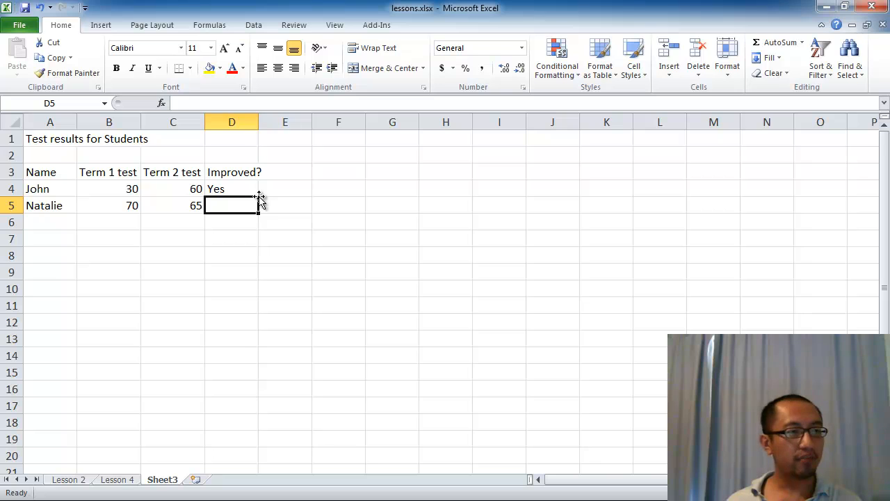
Step: Fill the IF formula from D4 down to D6 and check the row 6 formula against its empty score cells
left_click(245, 189)
left_click_drag(258, 199, 245, 229)
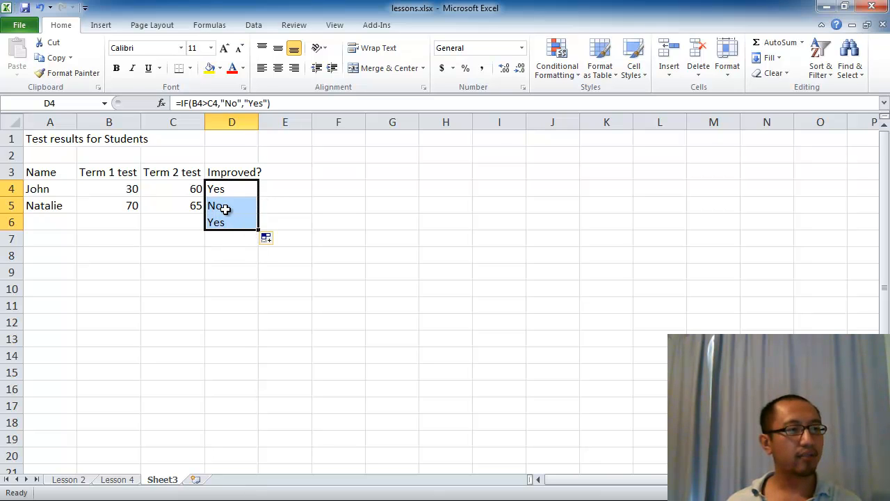
left_click(226, 223)
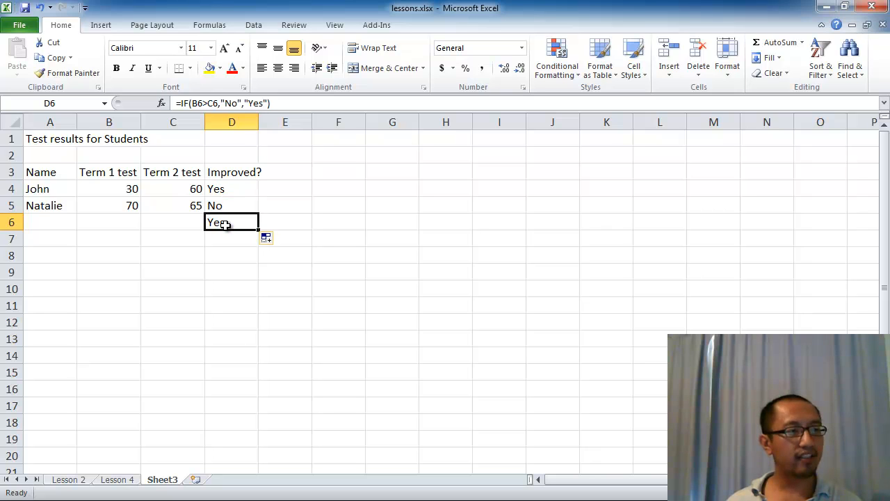
left_click_drag(111, 220, 169, 221)
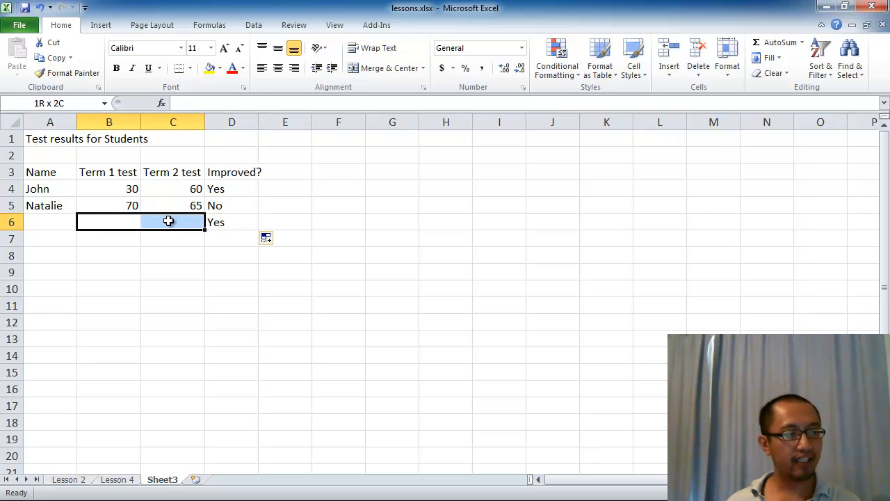
left_click(251, 221)
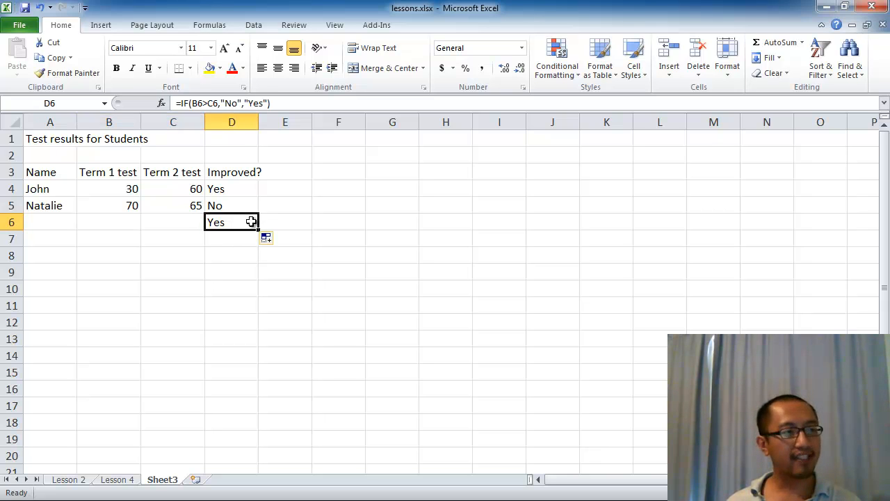
Step: Enter three more students' names in A6, A7 and A8
left_click(44, 221)
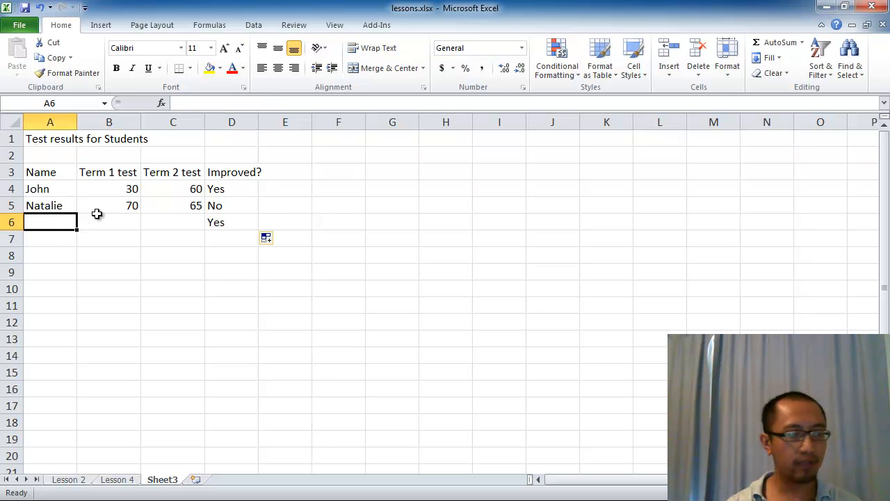
type("Daniel")
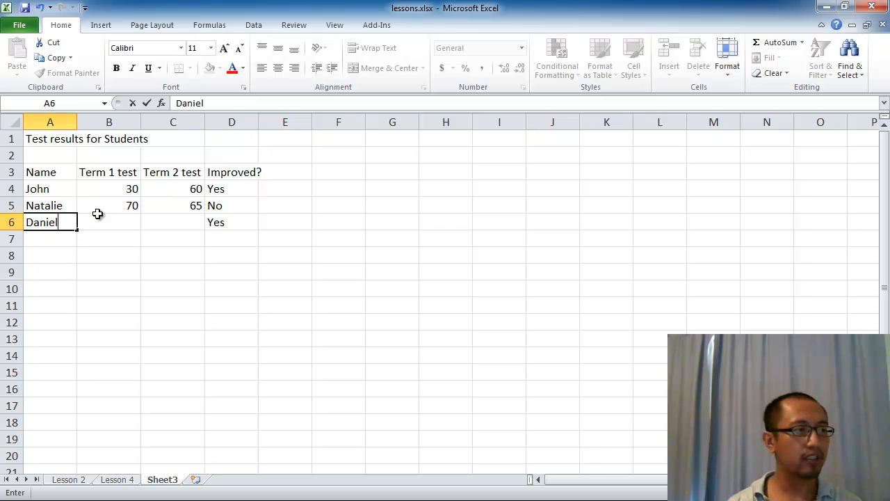
key("Return")
type("Sam")
key("Return")
type("Julie")
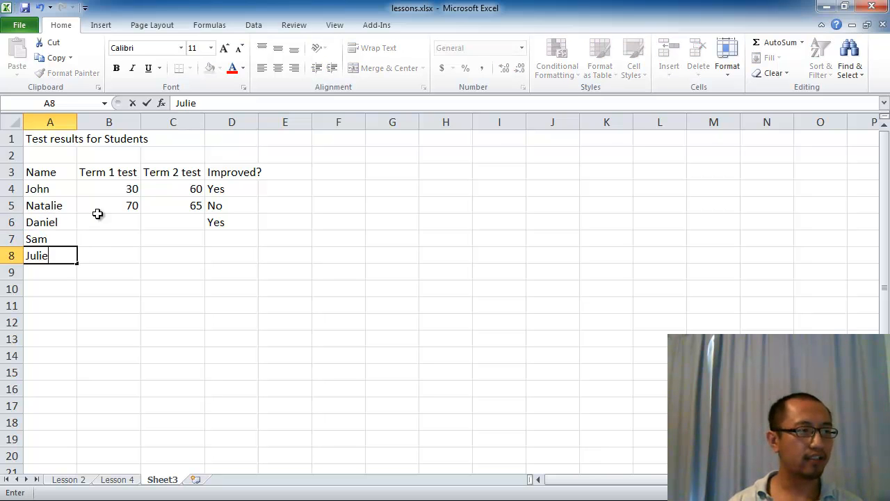
key("Return")
Step: Enter the row 6 student's scores, 20 for the Term 1 test and 21 for the Term 2 test
key("Tab")
key("Up")
key("Right")
key("Up")
left_click(99, 218)
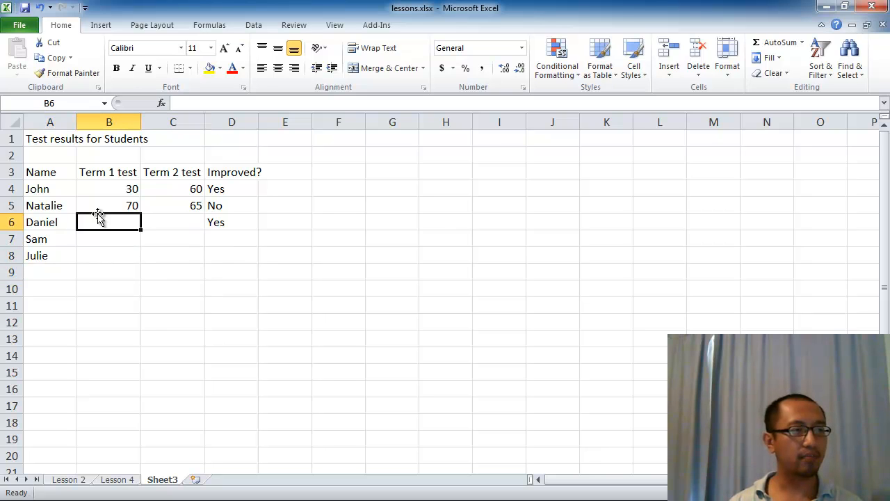
type("20")
key("Return")
key("Right")
key("Up")
type("21")
key("Return")
Step: Enter the row 7 student's scores, 30 for the Term 1 test and 29 for the Term 2 test
key("Left")
key("Down")
key("Up")
type("30")
key("Right")
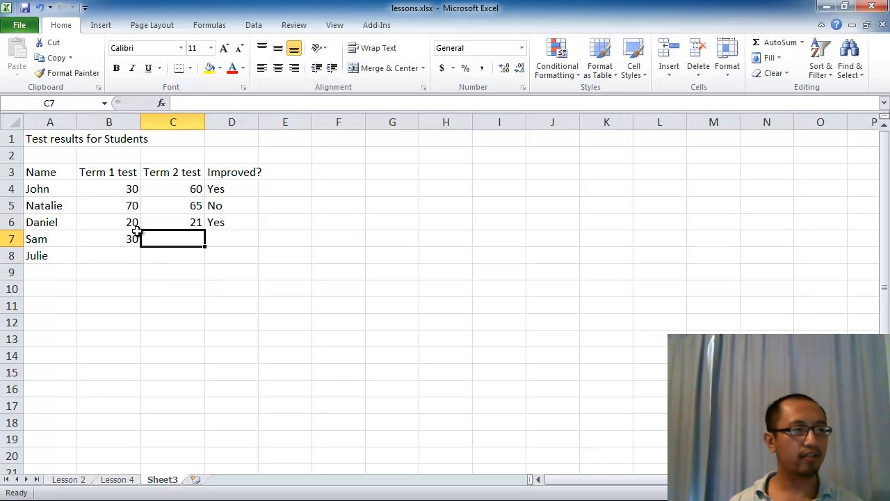
type("29")
key("Return")
Step: Enter a score of 40 for both the Term 1 and Term 2 tests in row 8
key("Left")
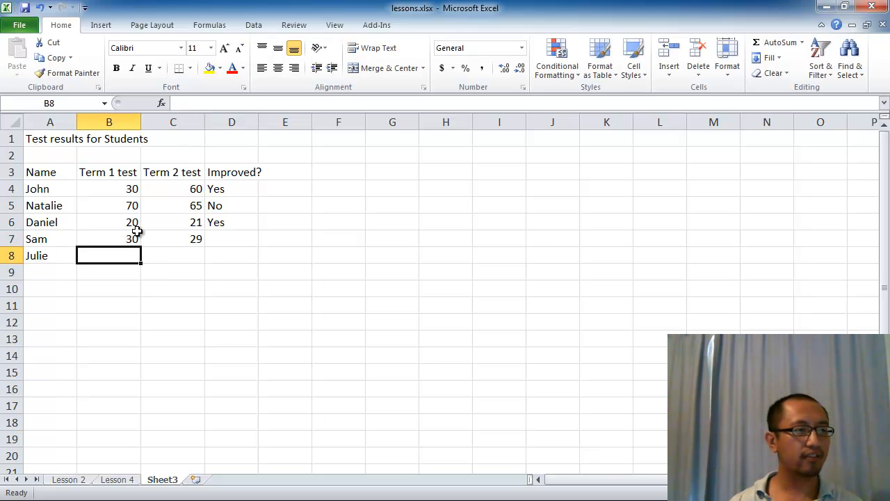
type("40")
key("Right")
type("40")
key("Return")
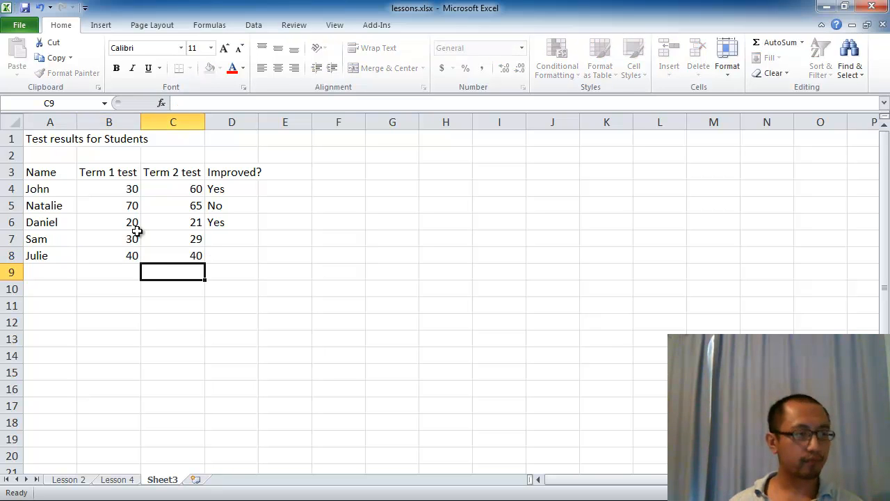
Step: Add a sixth student's first name in A9, replacing the surname typed by mistake
left_click(55, 266)
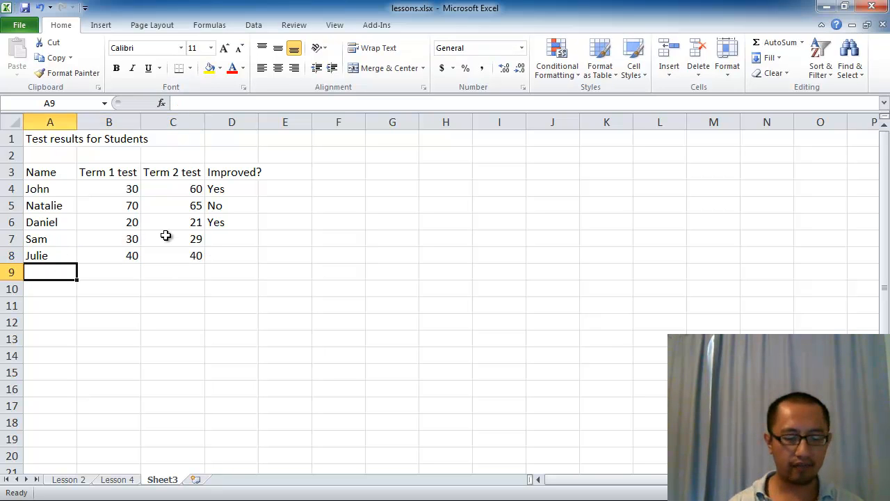
type("Smith")
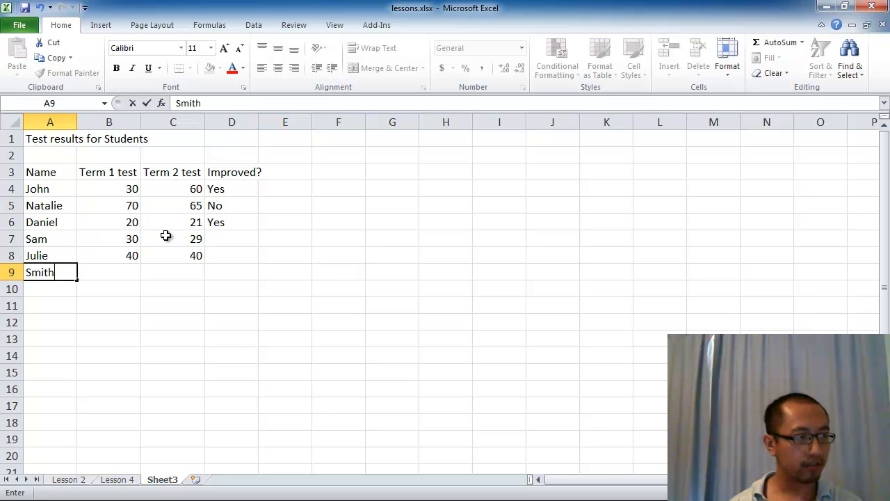
key("BackSpace")
key("BackSpace")
key("BackSpace")
key("BackSpace")
key("BackSpace")
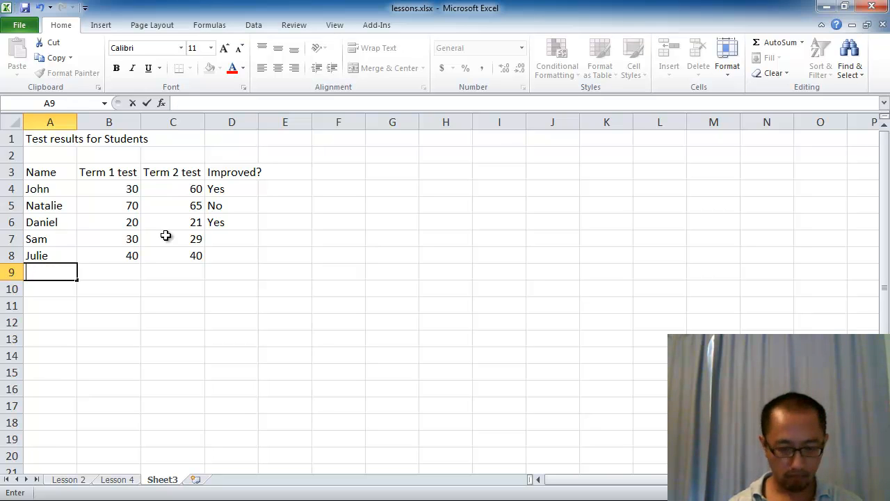
type("Tony")
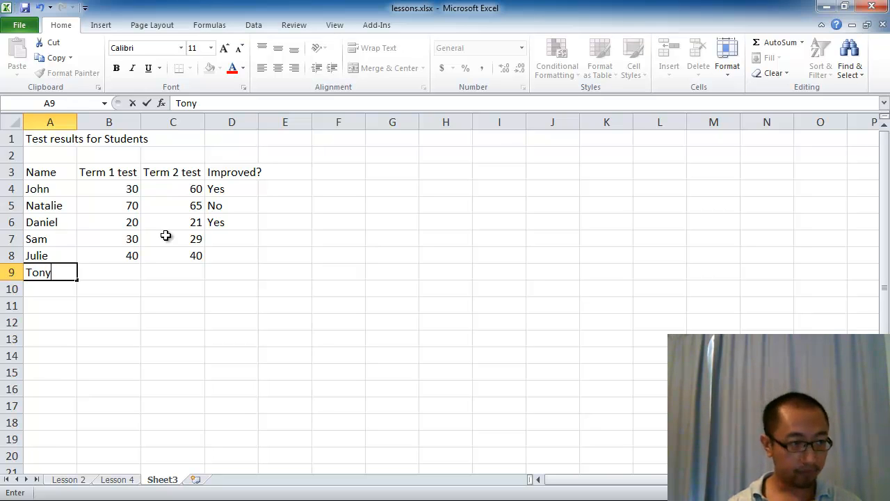
key("Return")
Step: Fill the IF formula from D6 down through D9 to cover the remaining students
key("Right")
key("Up")
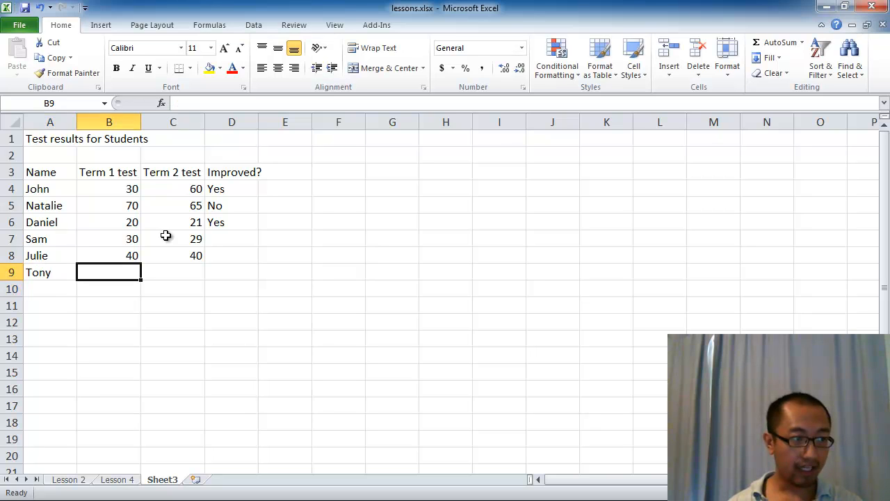
key("Right")
key("Right")
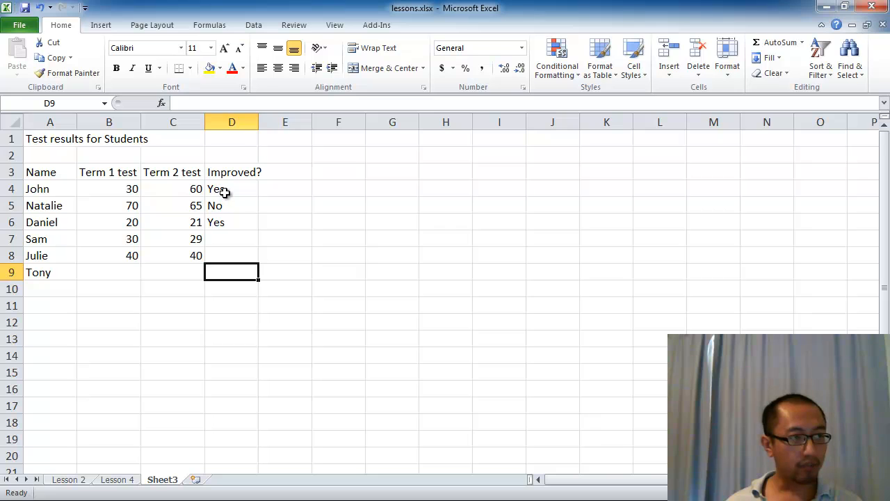
left_click(232, 222)
left_click_drag(259, 231, 259, 282)
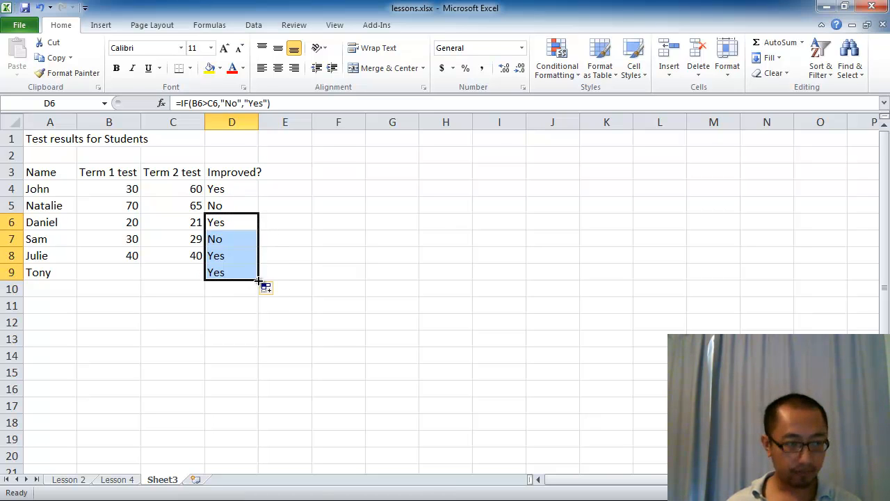
left_click(299, 280)
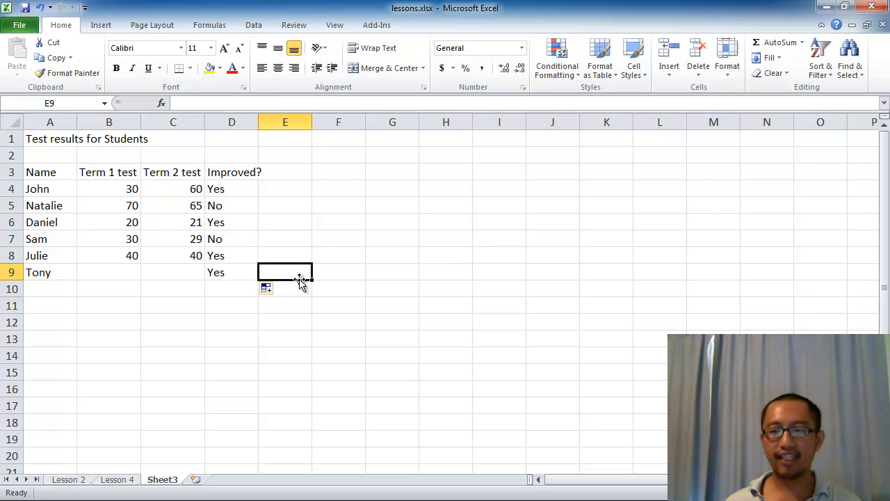
Step: Check the Improved? formula in row 7 against that student's Term 1 and Term 2 scores
left_click(223, 239)
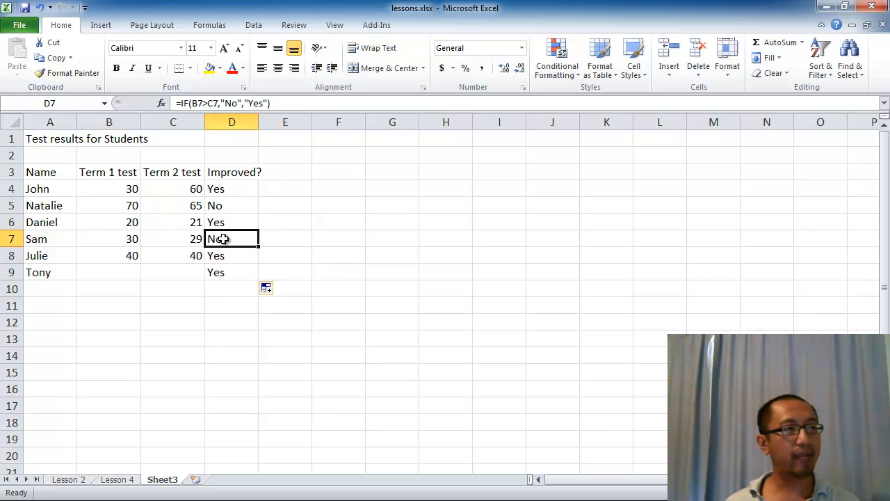
left_click(130, 238)
left_click(174, 238)
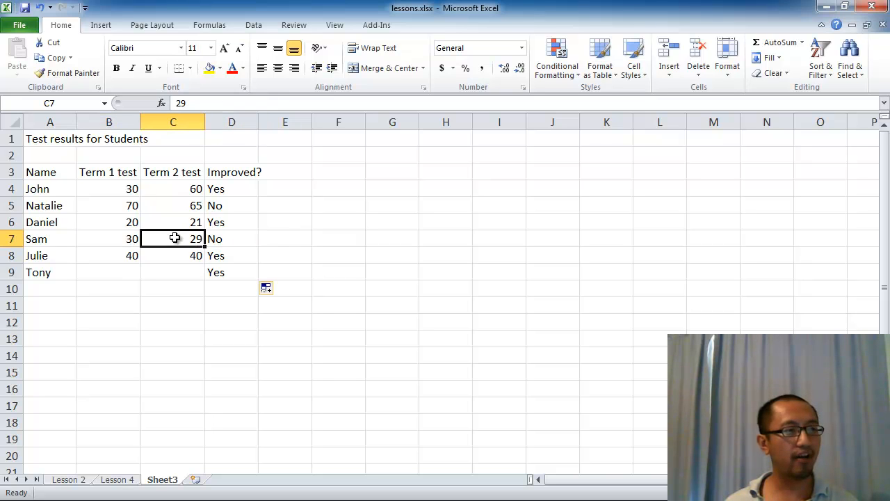
Step: Insert a nested IF(B8=C8) test followed by a comma before "Yes" in the D8 formula
left_click(235, 254)
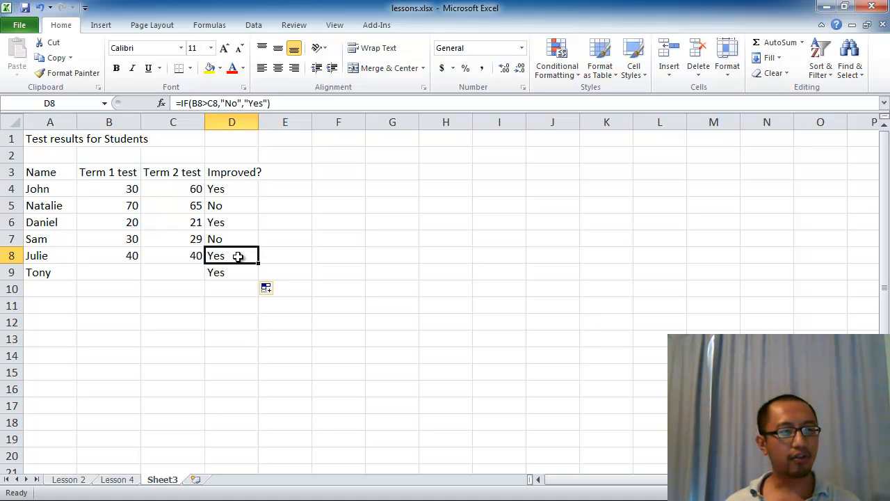
left_click(234, 174)
left_click(233, 255)
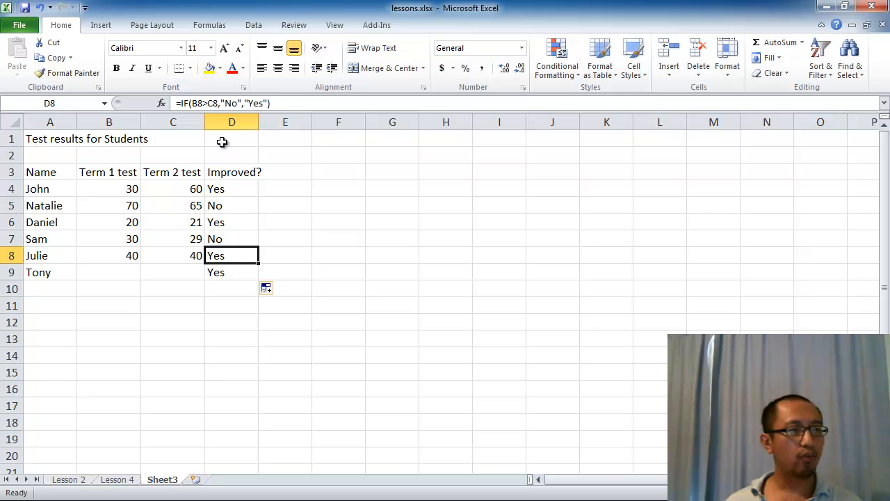
left_click(209, 103)
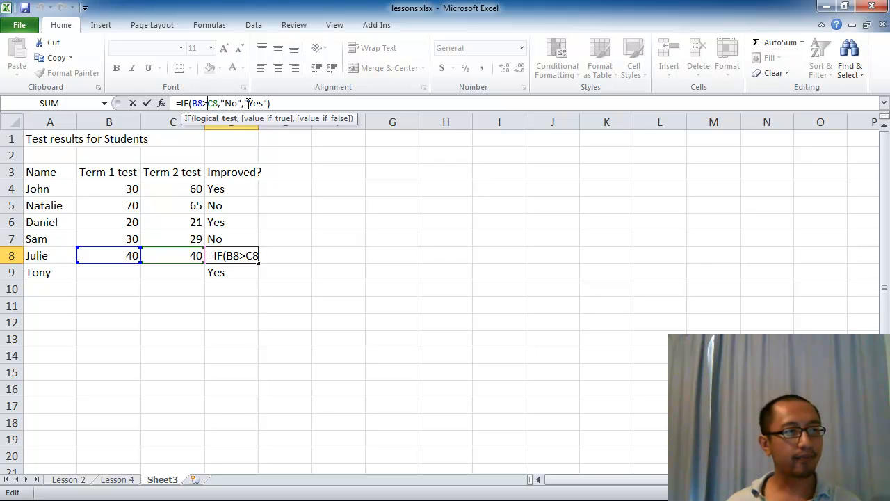
left_click_drag(249, 103, 265, 105)
left_click(243, 103)
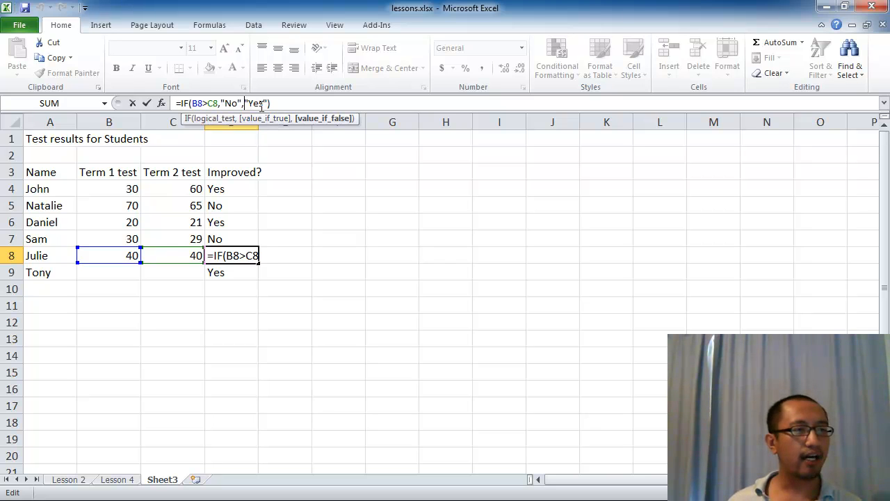
left_click(302, 123)
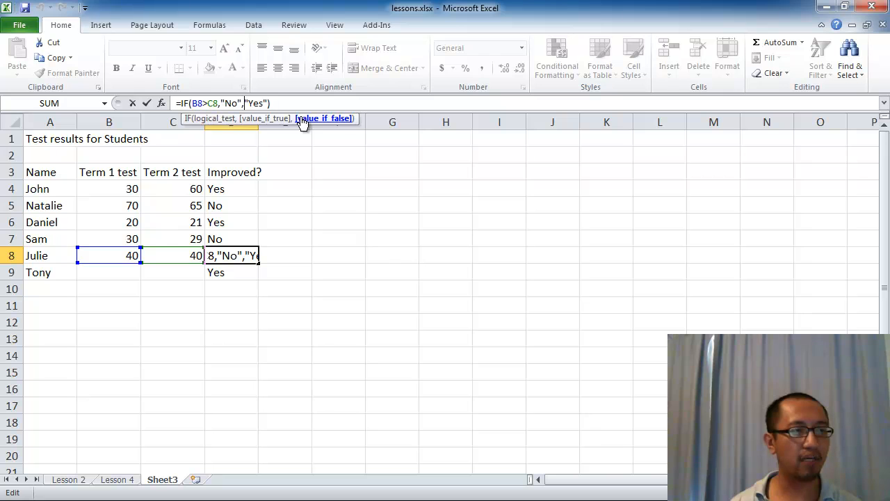
type("IF")
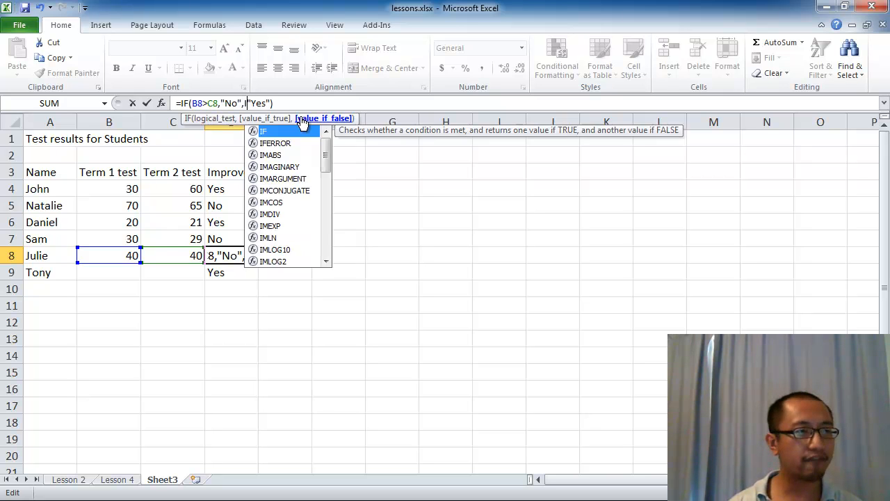
type("(B")
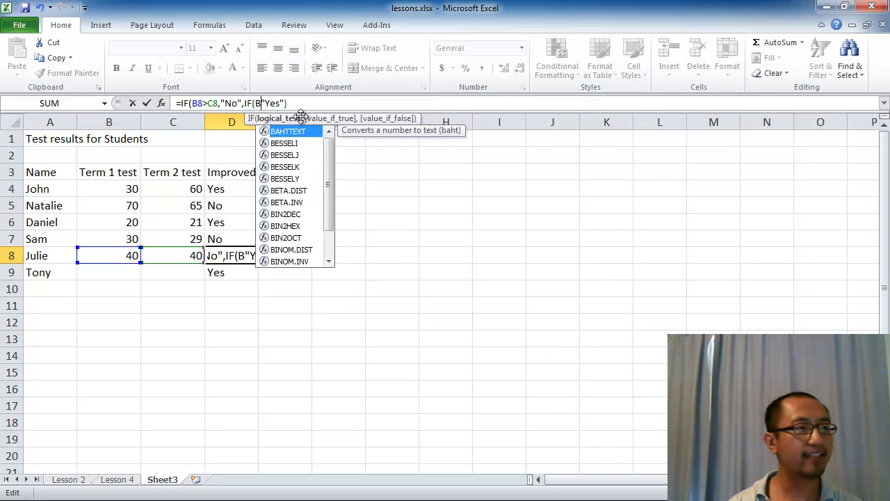
type("8=")
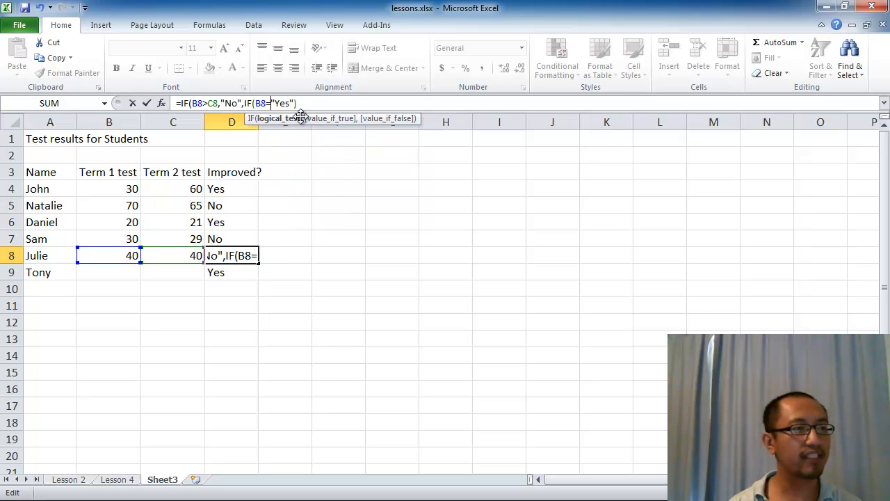
type("C8)")
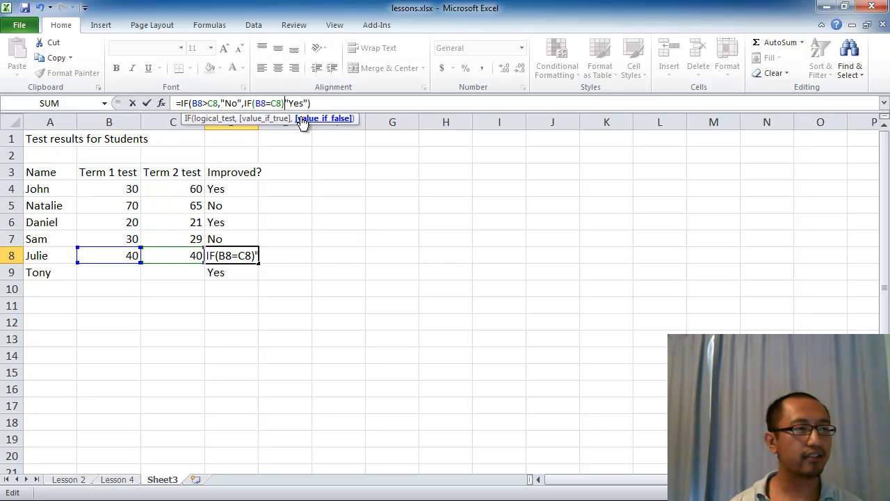
type(",")
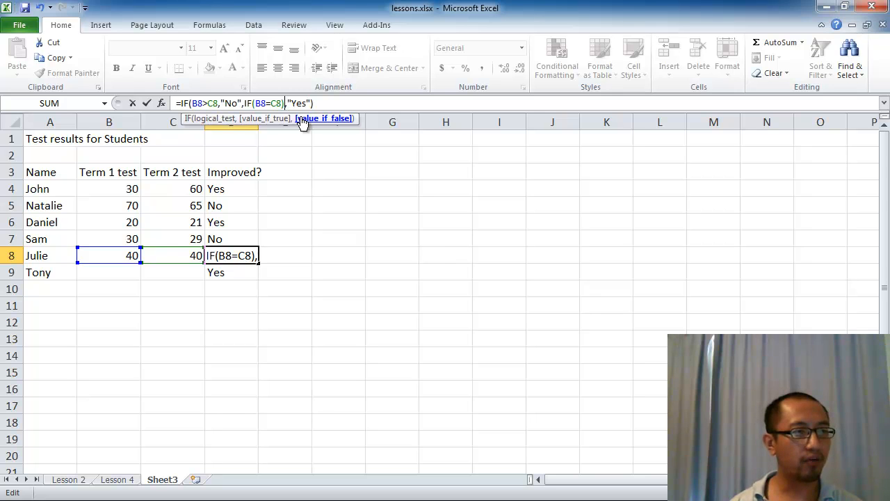
Step: Add an opening parenthesis in front of the nested IF in the D8 formula
key("Left")
key("Left")
key("Left")
key("Left")
key("Left")
key("Left")
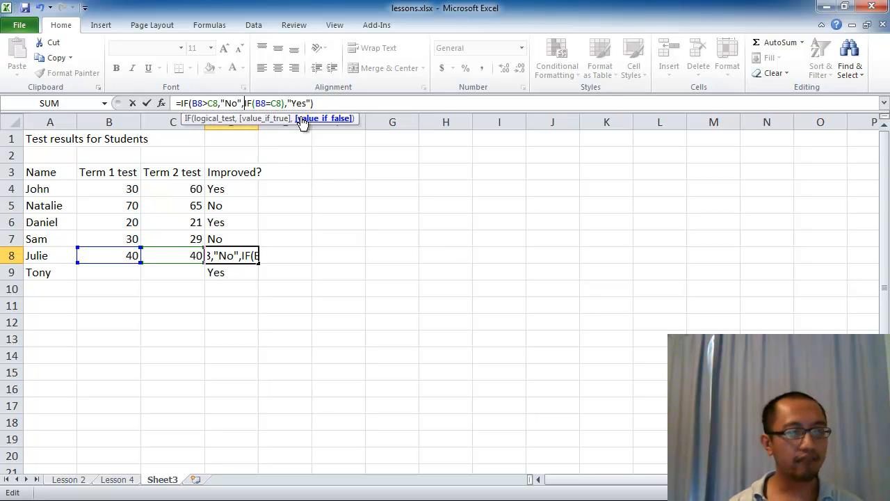
type("(IF(")
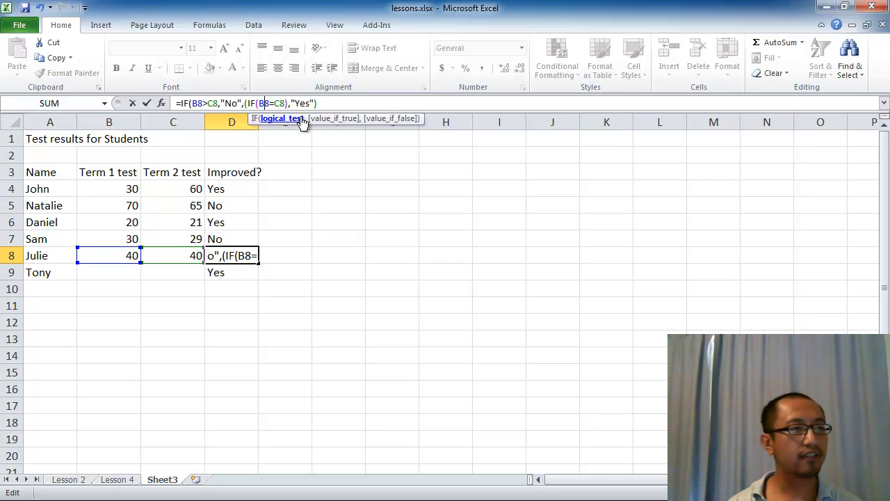
Step: Insert "Same" and a comma before "Yes" as the result for equal scores
key("Right")
key("Right")
key("Right")
key("Right")
key("Right")
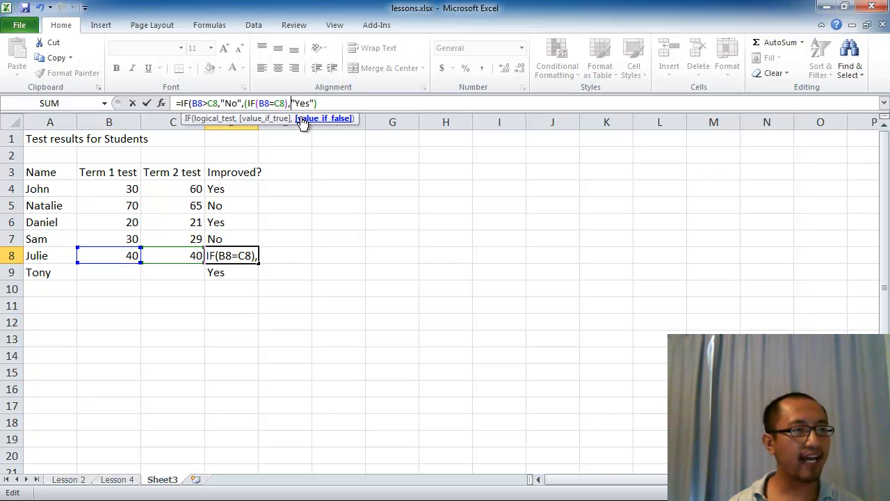
type("\"Same\"")
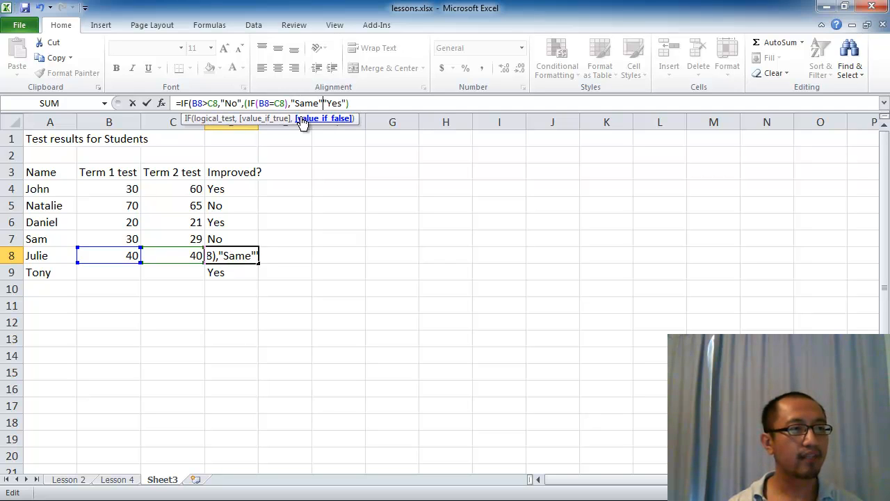
type(",")
Step: Add a closing parenthesis at the end of the D8 formula and try to enter it
key("Right")
key("Right")
key("Right")
key("Right")
key("Right")
type(")")
key("Return")
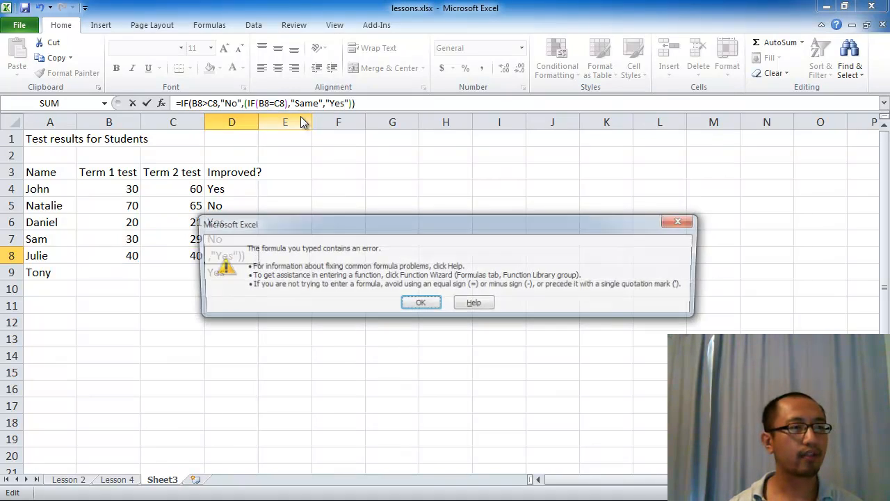
key("Return")
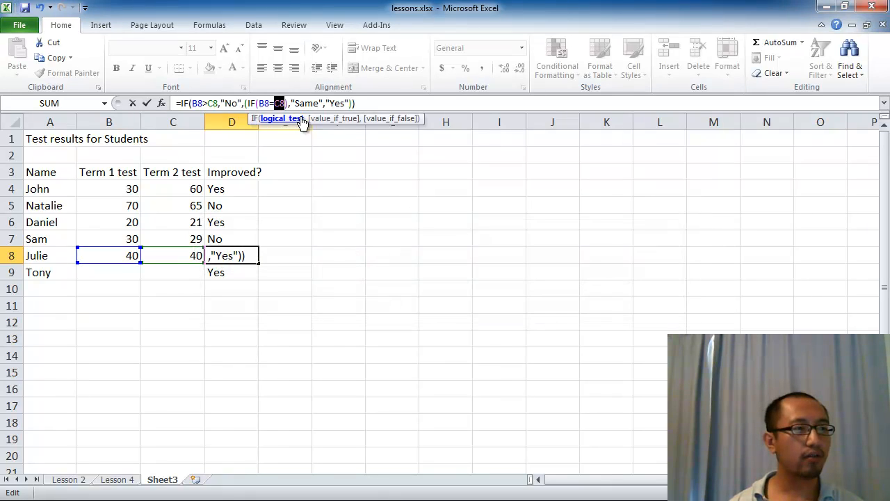
Step: Look through the nested IF's arguments and parentheses in the D8 formula for the syntax error
key("Left")
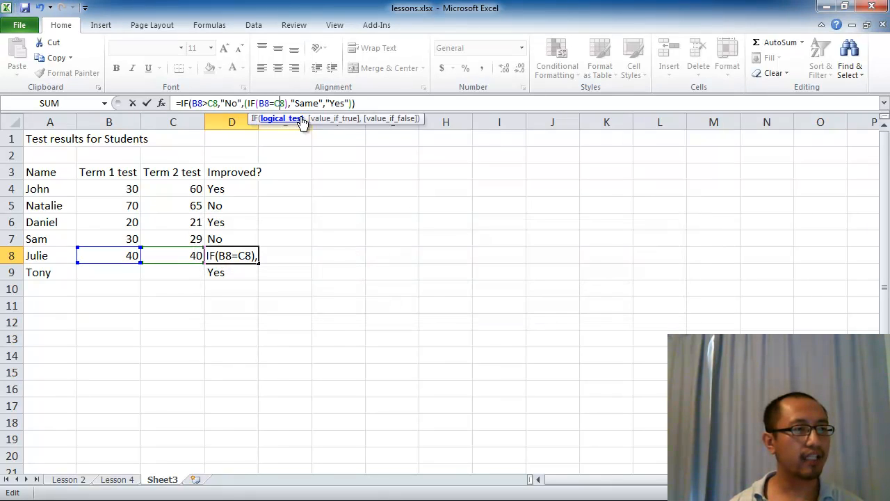
key("Right")
key("Right")
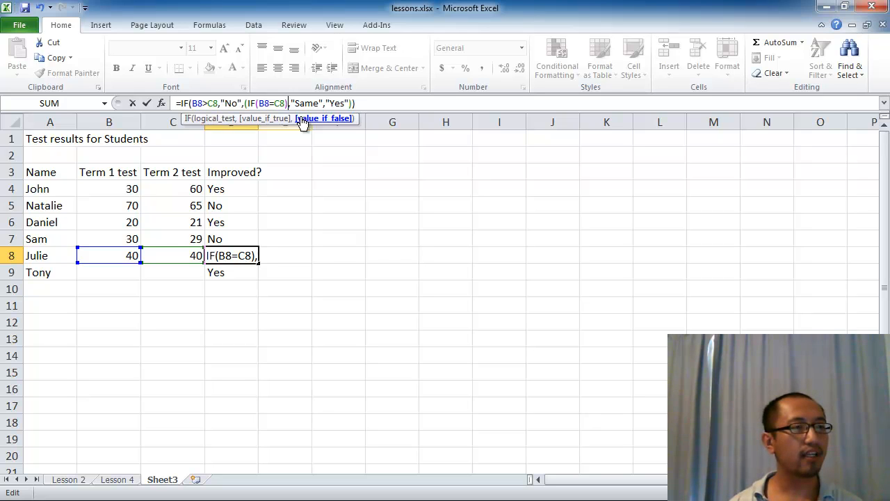
key("Right")
key("Right")
key("Right")
key("Right")
key("Right")
key("Right")
key("Right")
key("Right")
key("Right")
key("Right")
key("Right")
key("Right")
key("Right")
key("Right")
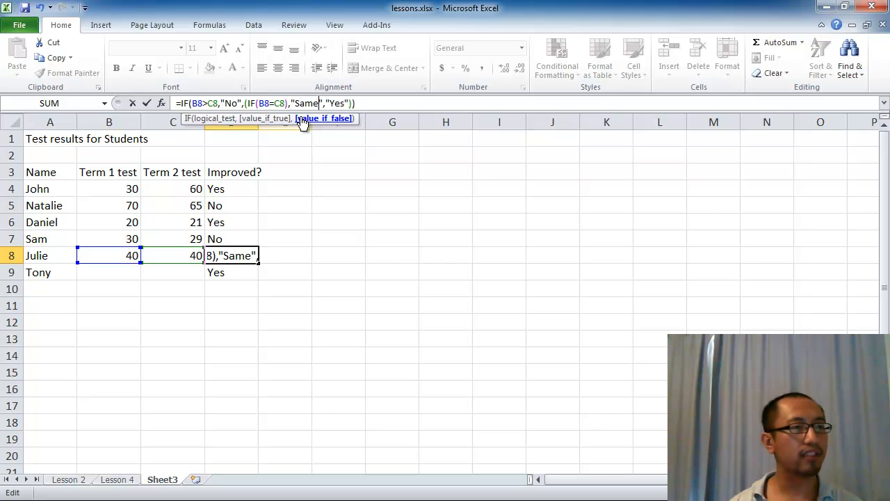
key("Left")
key("Left")
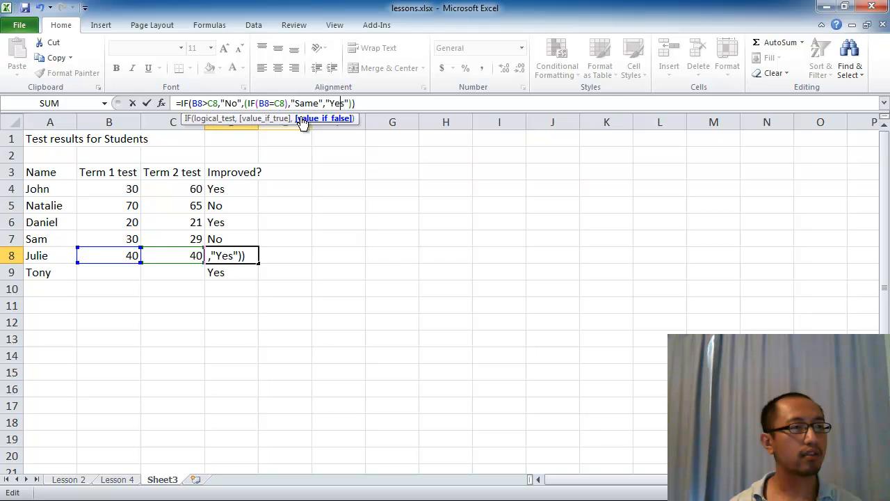
key("Right")
key("Right")
key("Left")
key("Left")
key("Left")
key("Left")
key("Left")
key("Left")
key("Left")
key("Left")
key("Left")
key("Left")
key("Left")
key("Left")
key("Left")
key("Left")
key("Left")
key("Left")
key("Left")
key("Left")
key("Left")
key("Left")
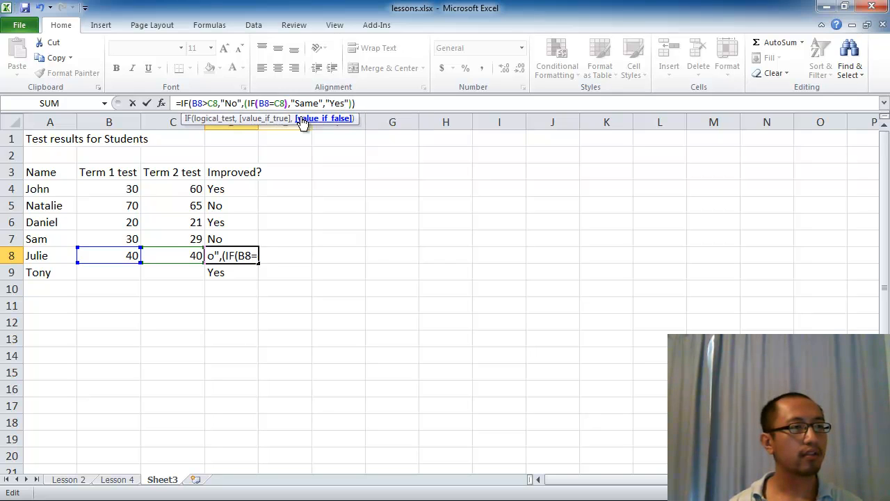
Step: Remove the misplaced closing parenthesis right after B8=C8 in the nested IF
key("Right")
key("Left")
key("Left")
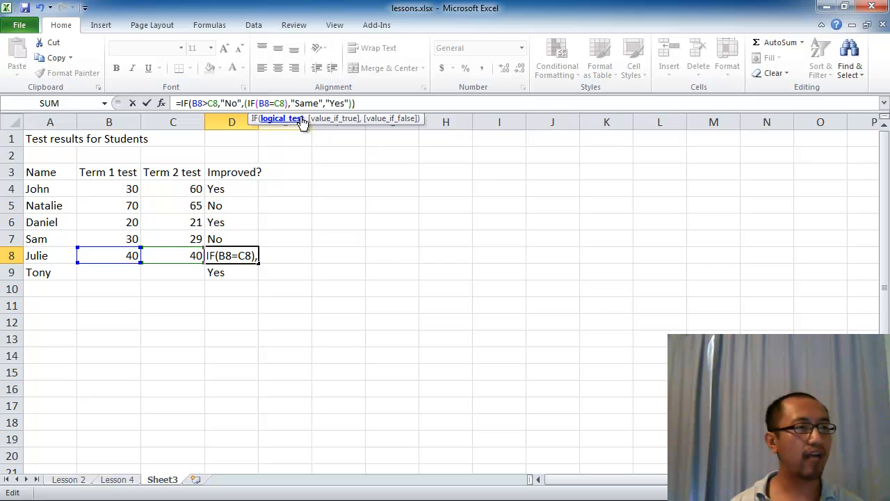
key("Delete")
key("Right")
key("Right")
key("Right")
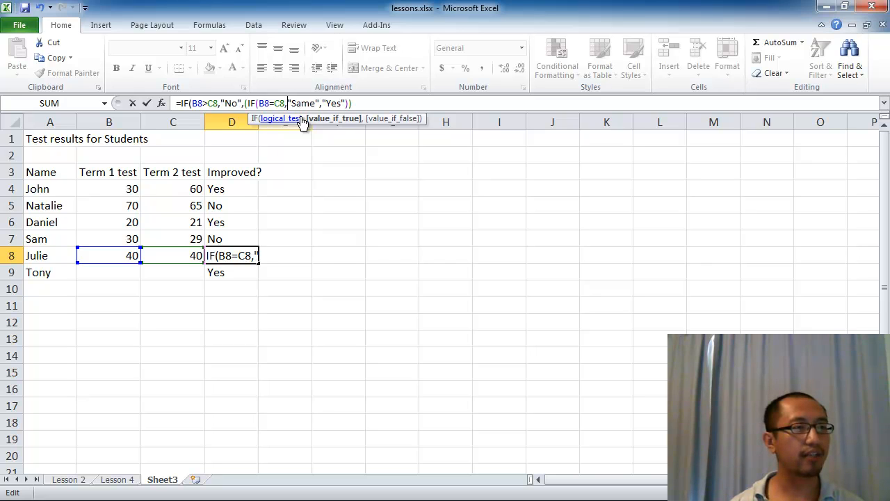
Step: Add the missing final parenthesis and enter the D8 formula as =IF(B8>C8,"No",(IF(B8=C8,"Same","Yes")))
key("Right")
key("Right")
key("Right")
key("Right")
key("Right")
key("Right")
key("Right")
key("Right")
key("Right")
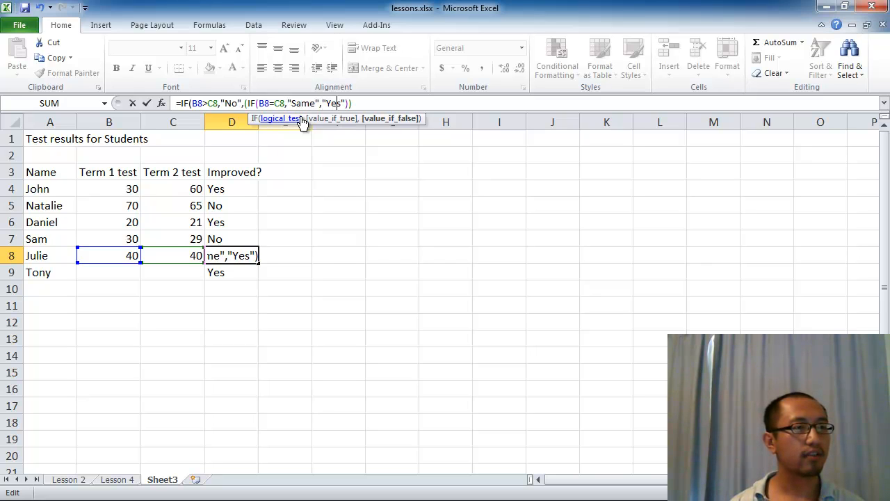
key("Right")
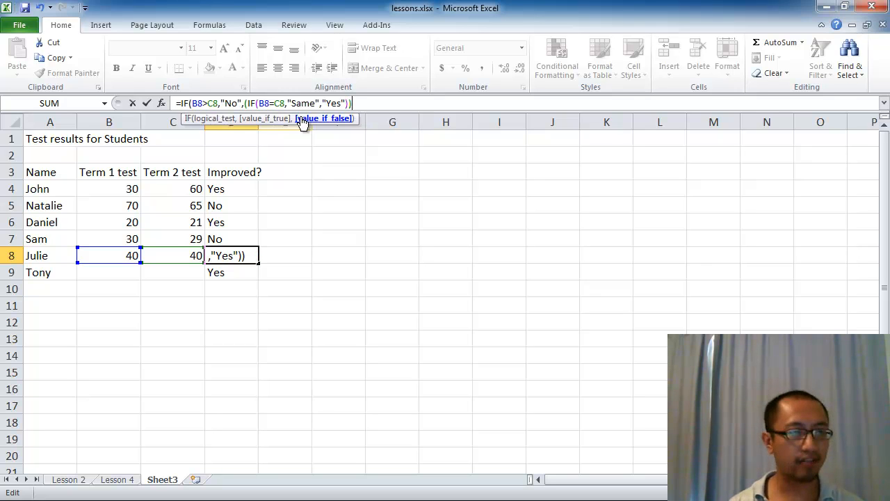
type(")")
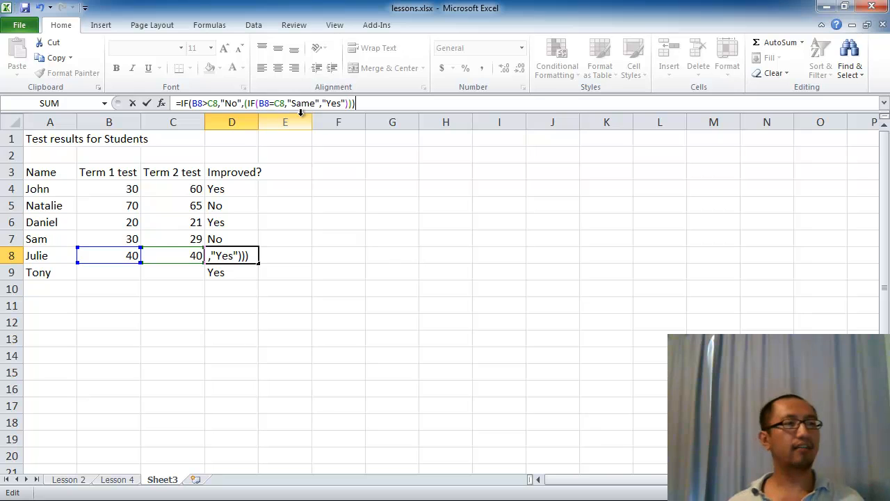
left_click(244, 103)
key("BackSpace")
type("(")
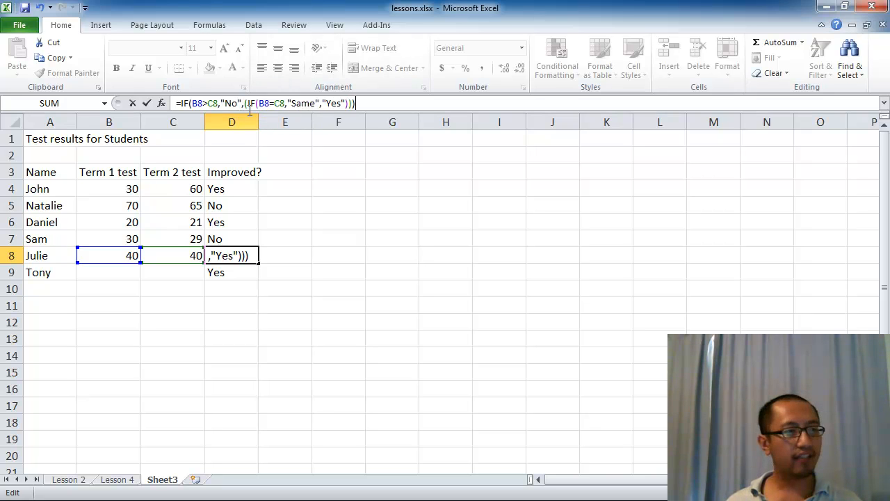
key("Return")
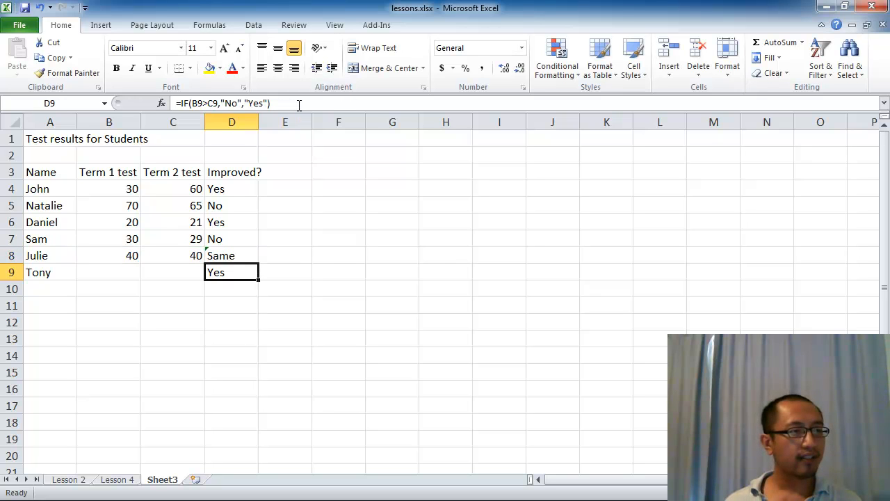
Step: Review each part of the D8 nested IF formula: the B8>C8 test, the B8=C8 test, and the "Same" and "Yes" results
left_click(234, 256)
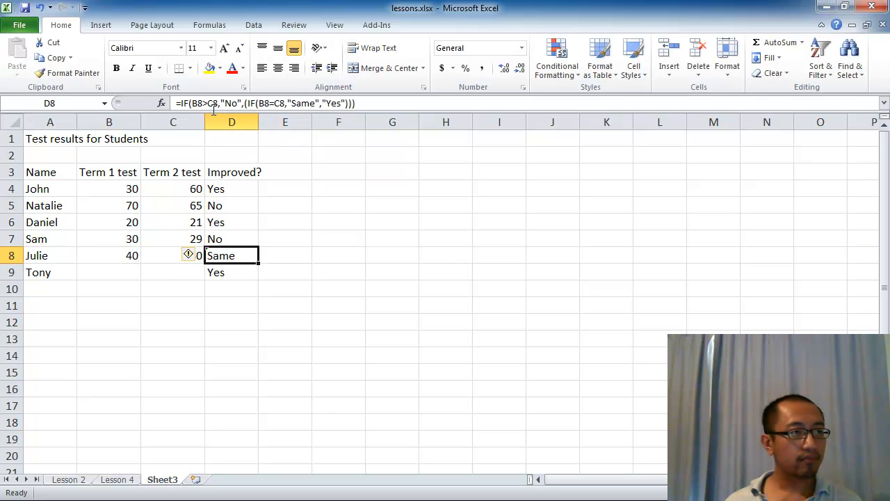
left_click_drag(192, 103, 243, 105)
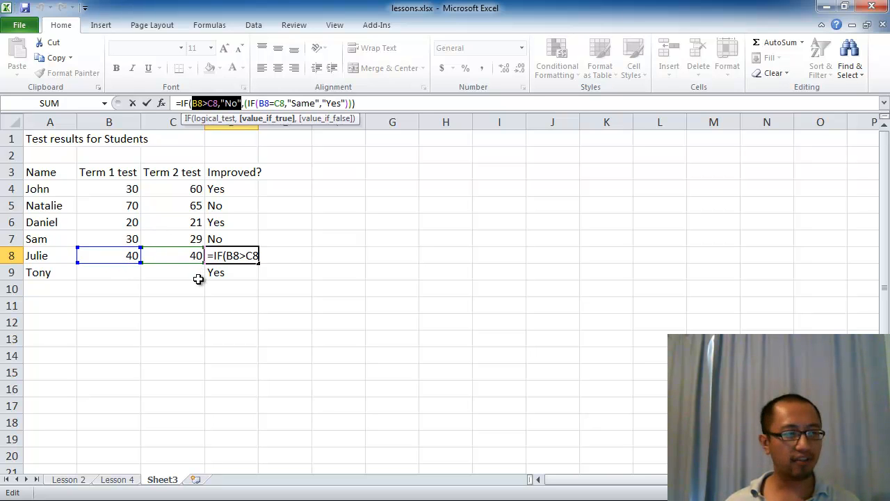
left_click(242, 103)
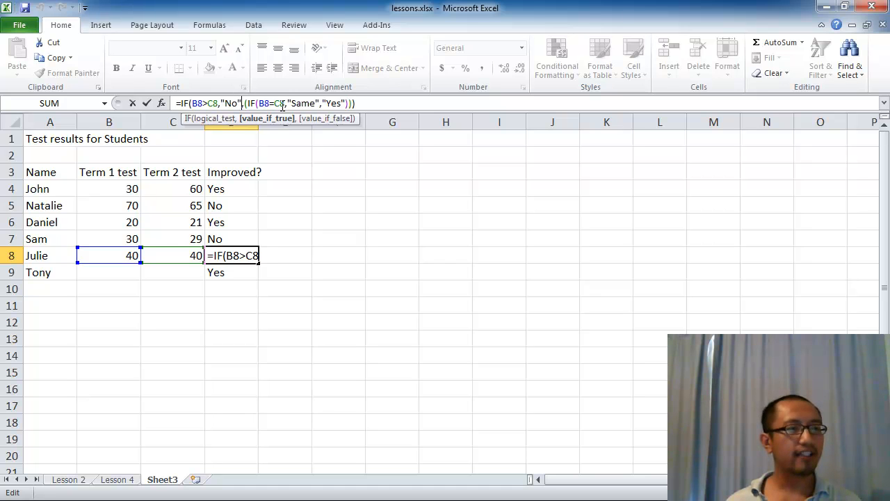
left_click_drag(256, 103, 281, 103)
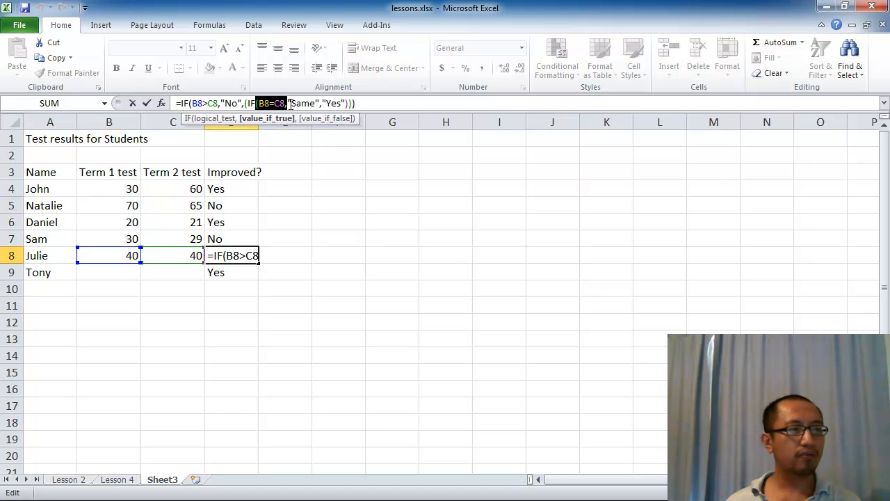
left_click(296, 103)
left_click_drag(287, 103, 318, 112)
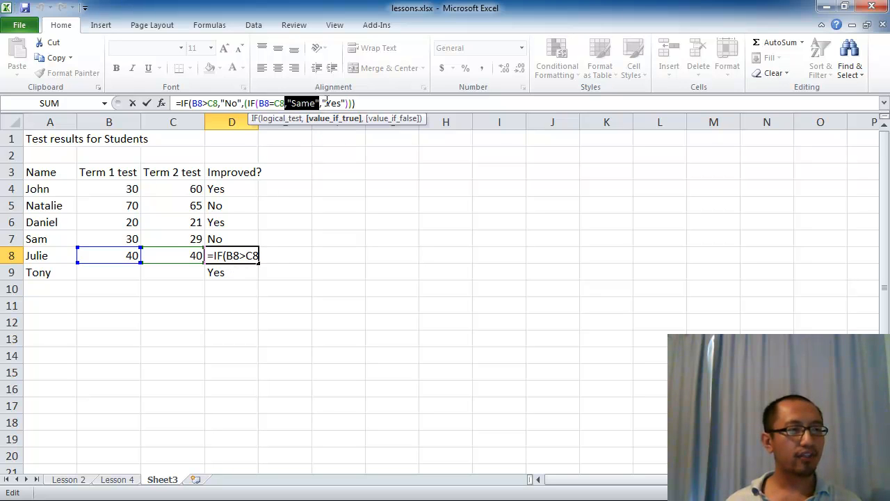
left_click(327, 102)
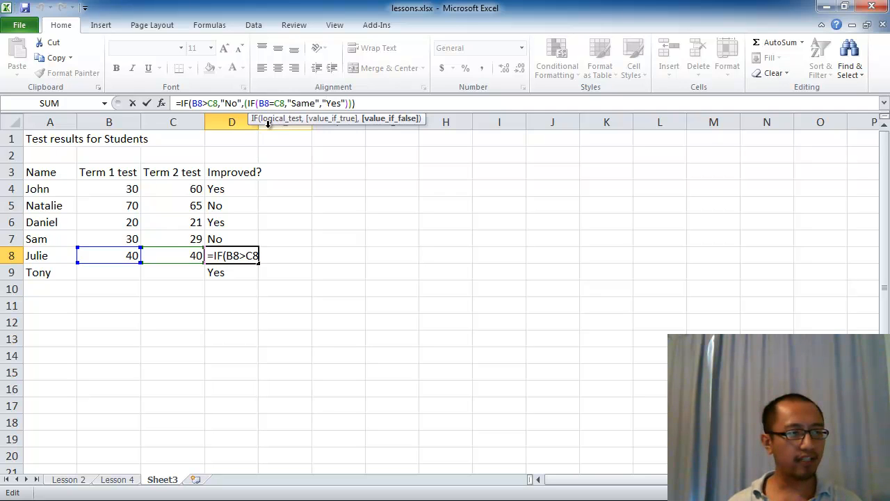
key("Return")
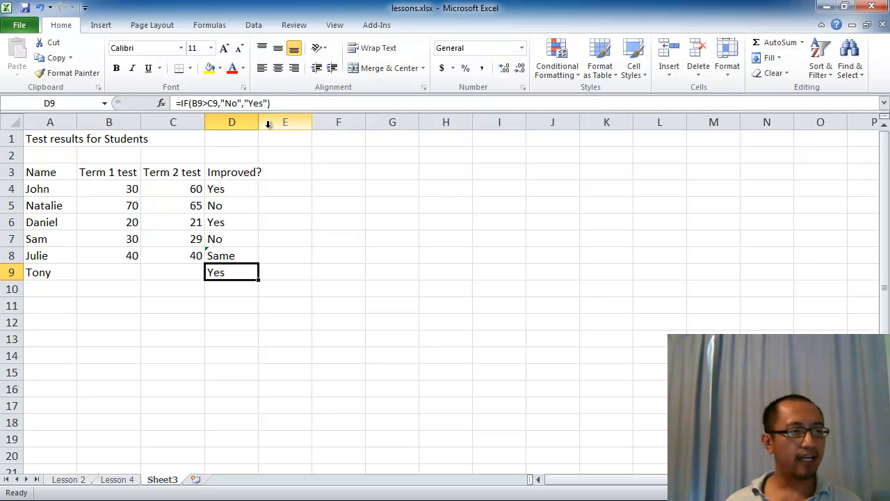
Step: Fill the nested IF formula from D8 up to D4 and down to D9
left_click(224, 259)
left_click_drag(259, 264, 249, 193)
left_click_drag(258, 265, 259, 281)
left_click(236, 306)
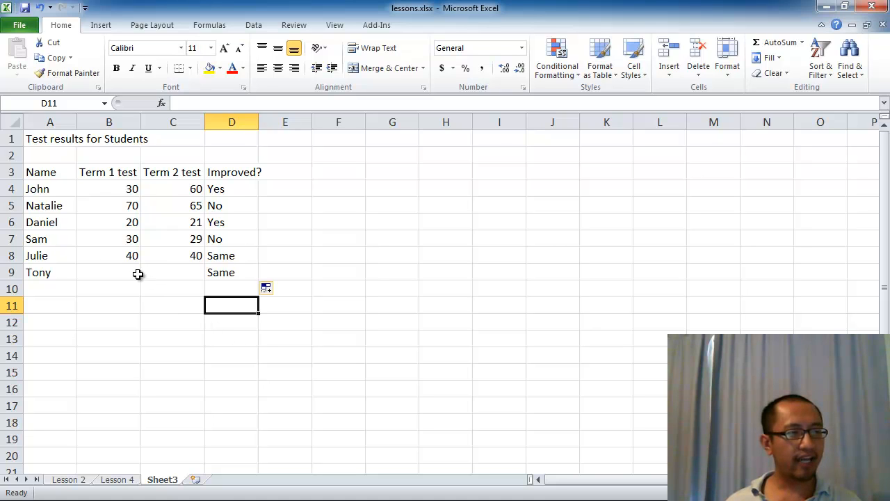
Step: Compare the copied D9 formula and its result with the score cells B9 and C9
left_click(223, 273)
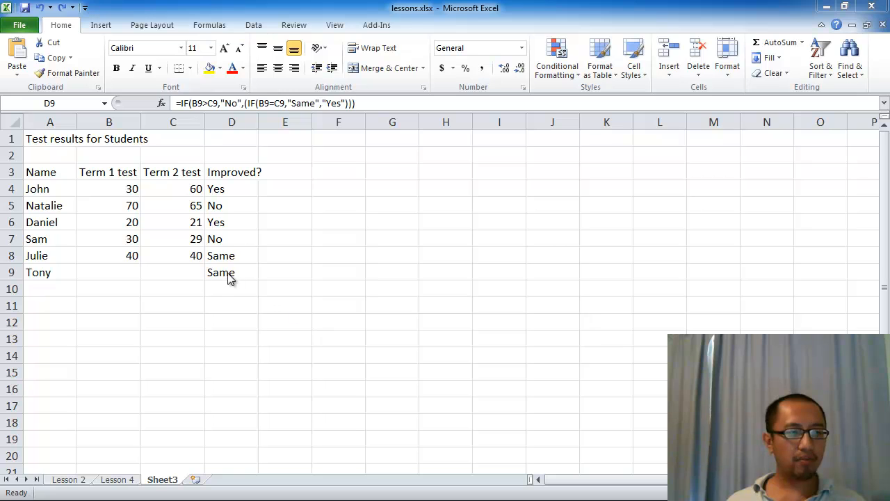
left_click(229, 273)
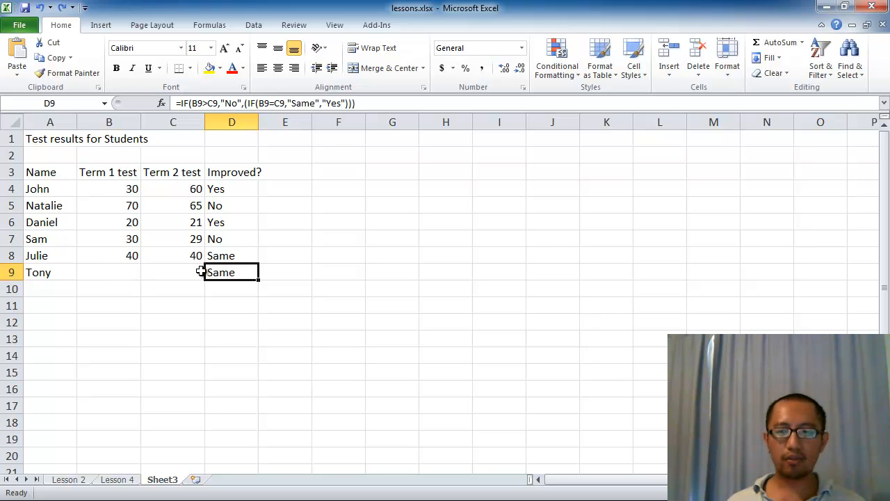
left_click(176, 273)
left_click(120, 273)
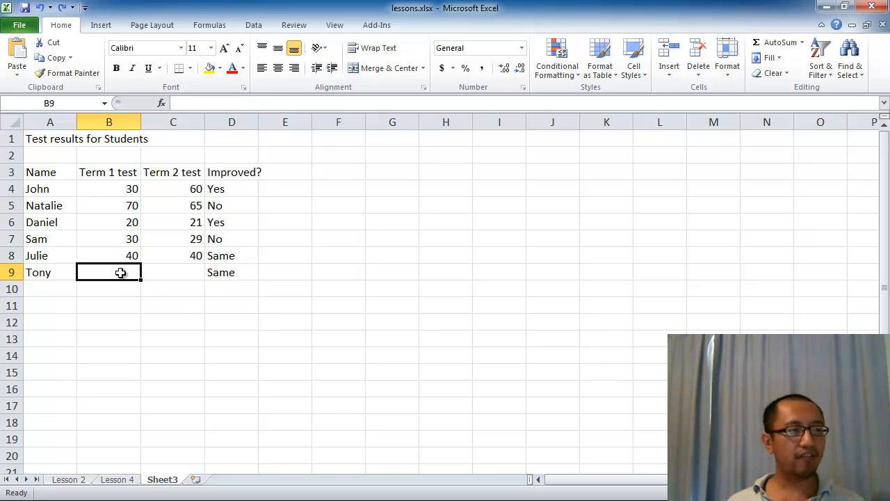
left_click(164, 271)
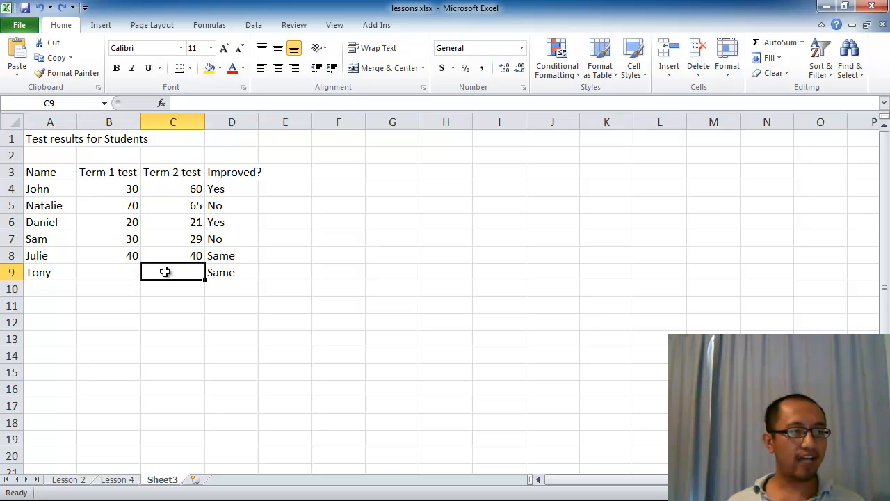
left_click(233, 272)
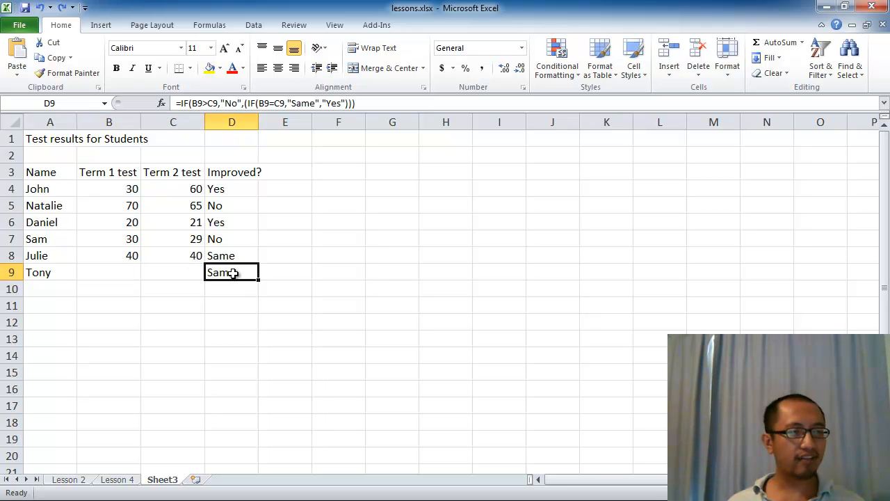
Step: Open the D9 formula for editing and insert a gap of spaces between the equals sign and the first IF
left_click(183, 102)
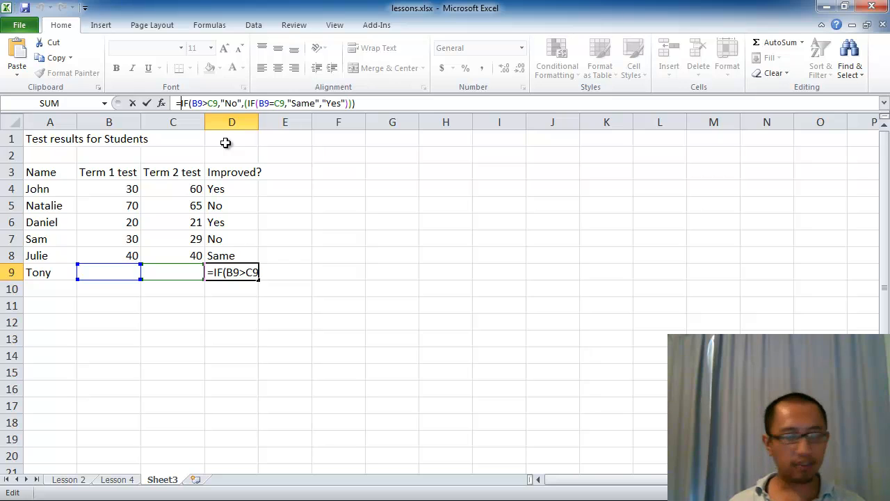
key("Left")
key("Left")
key("Left")
key("Left")
key("Left")
key("Left")
key("Left")
key("Left")
key("Left")
key("Left")
key("Left")
key("Left")
key("Left")
key("Left")
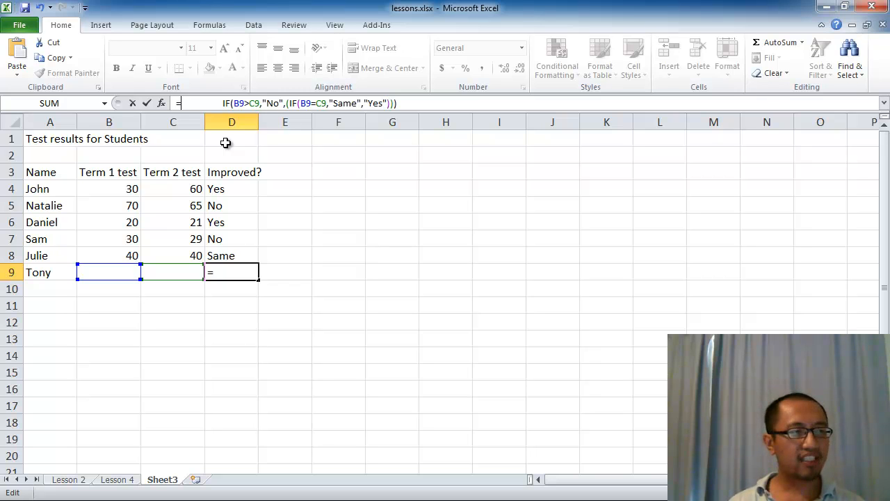
Step: Start an outer IF in D9 whose logical test is an AND function with the first condition B9<>""
type("IF(")
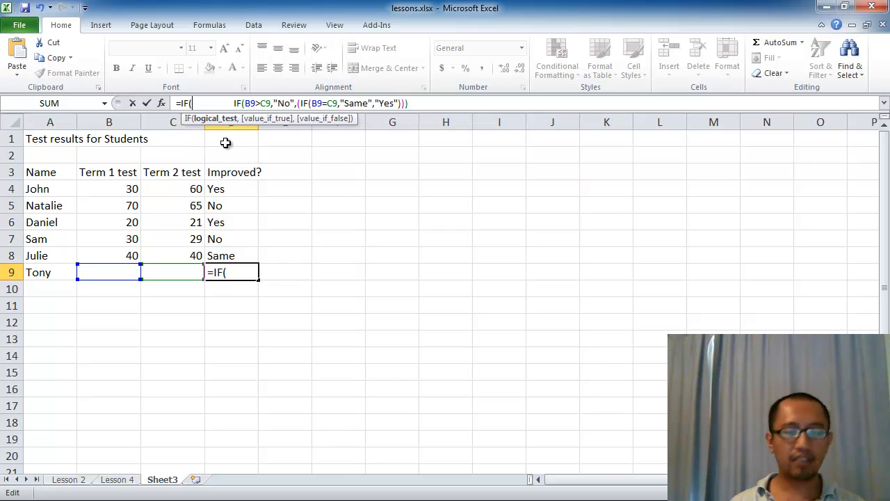
type("AND")
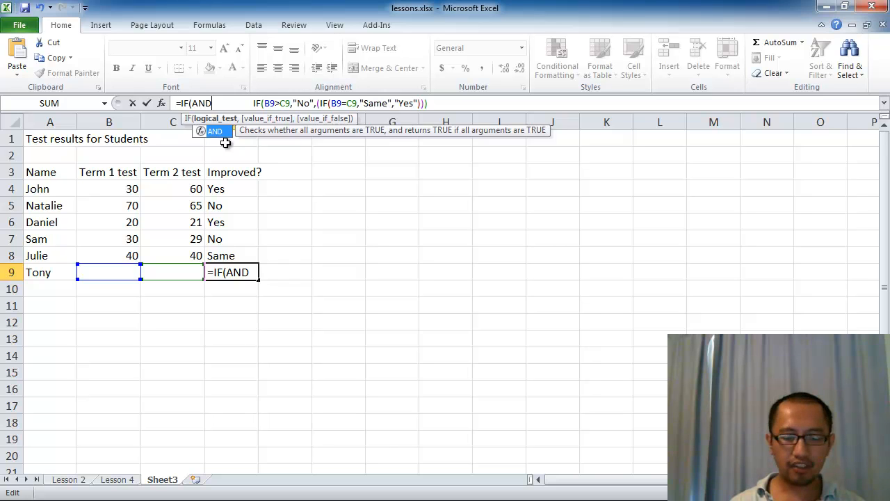
type("(")
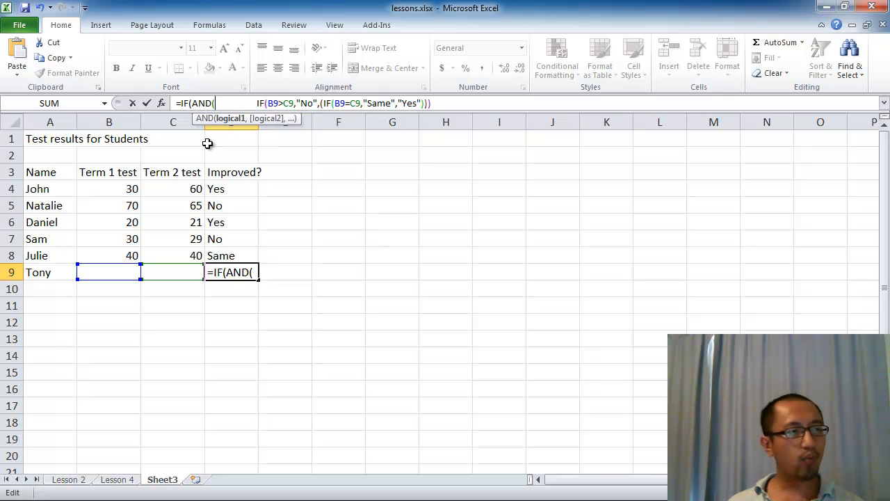
type("B")
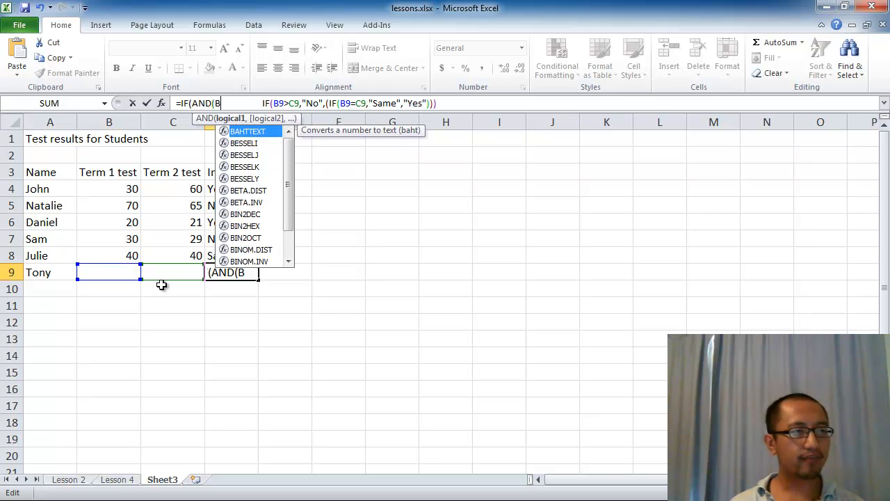
type("9<>")
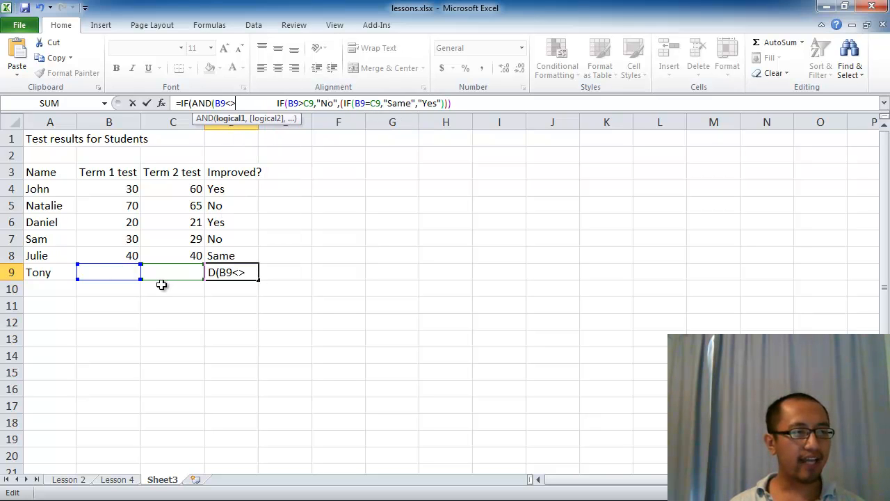
type("\"\"")
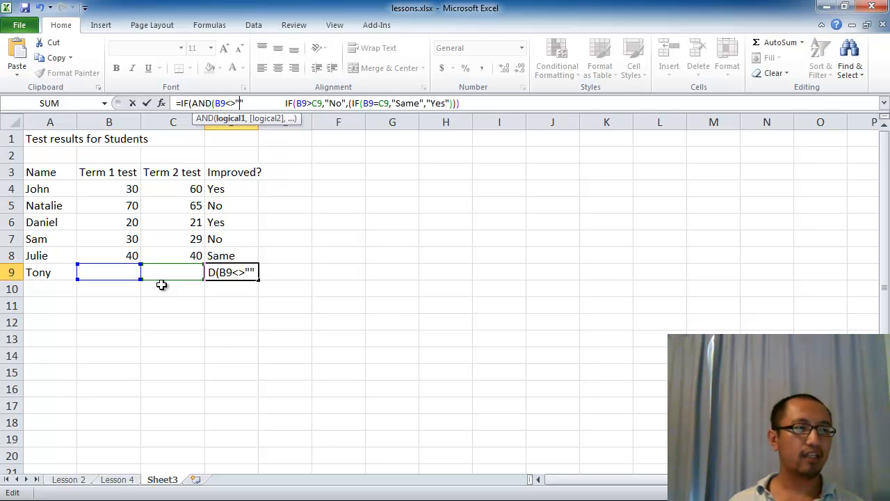
Step: Try the = operator in place of <> in the B9 blank test, and restore <>
key("shift+Right")
key("shift+Right")
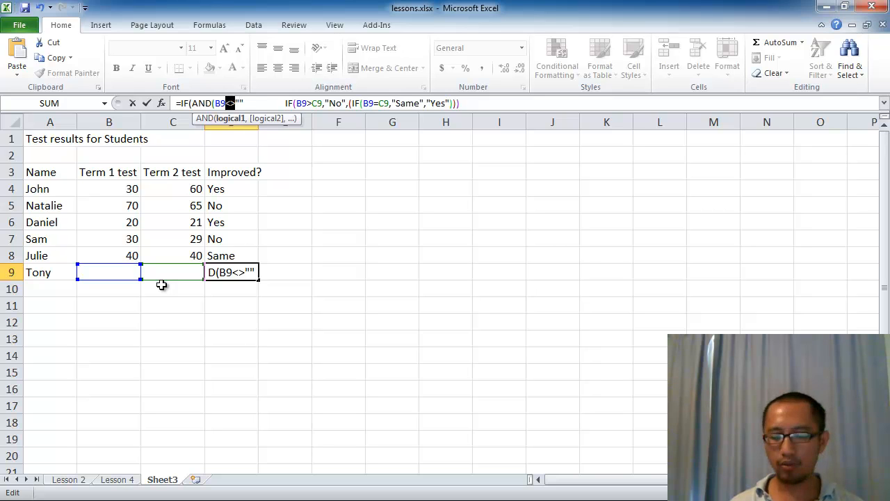
type("=")
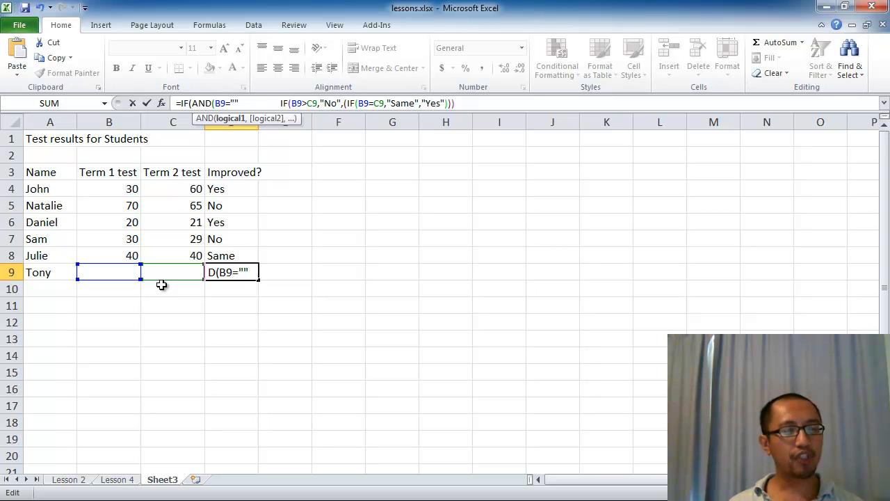
key("shift+Left")
type("<>")
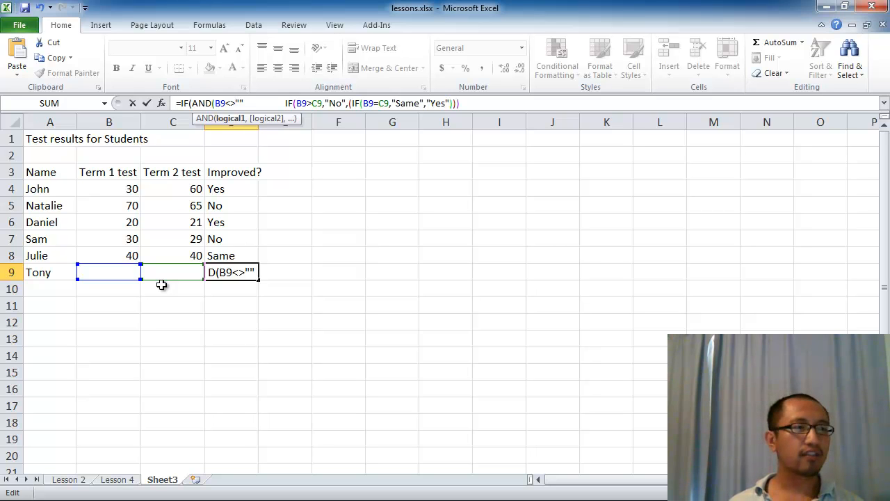
Step: Add C9<>"" as the second AND condition, close the AND function and add the comma before the value_if_true argument
key("Right")
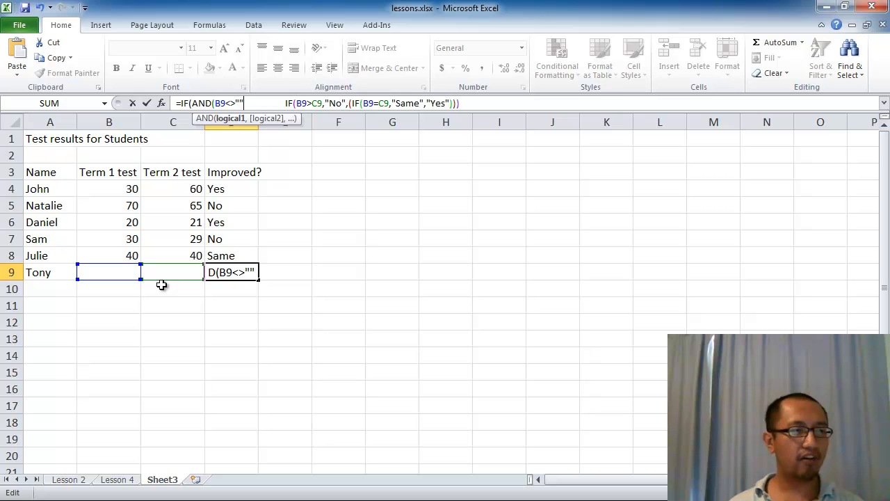
type(",")
type("C9")
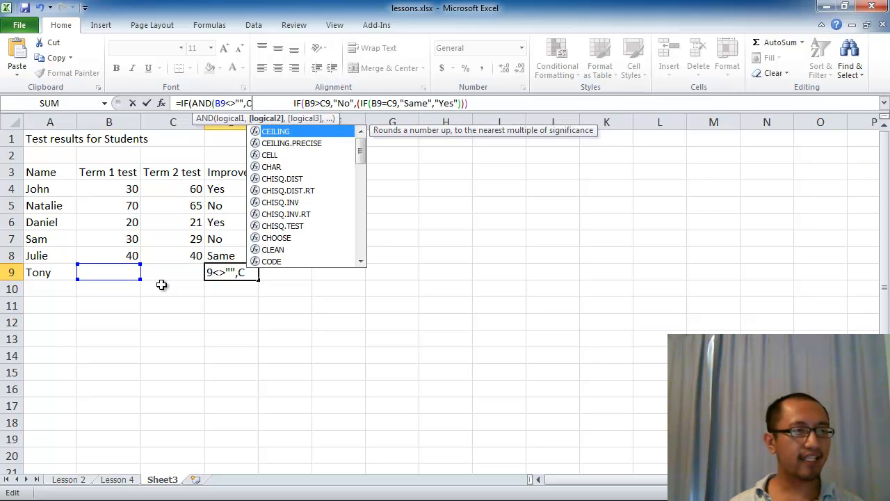
type("<>\"\"")
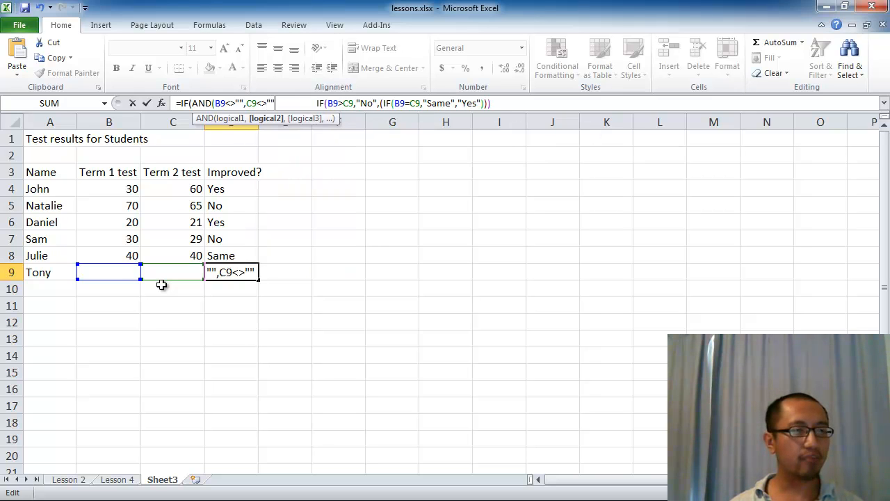
type(")")
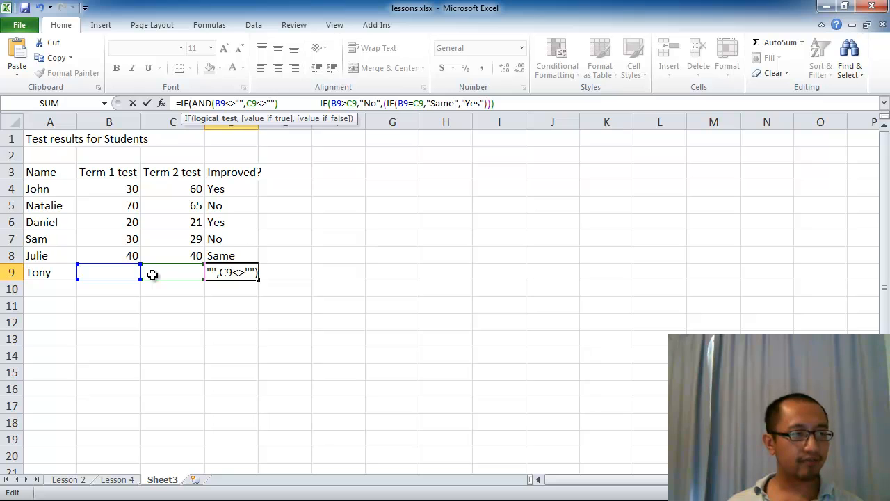
type(",")
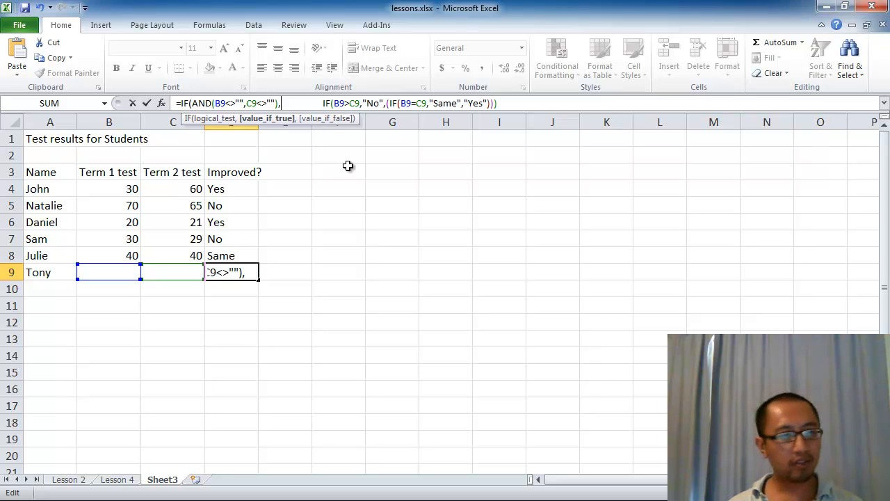
Step: Delete the spaces between the outer IF's comma and the existing nested IF in D9
key("Delete")
key("Delete")
key("Delete")
key("Delete")
key("Delete")
key("Delete")
key("Delete")
key("Delete")
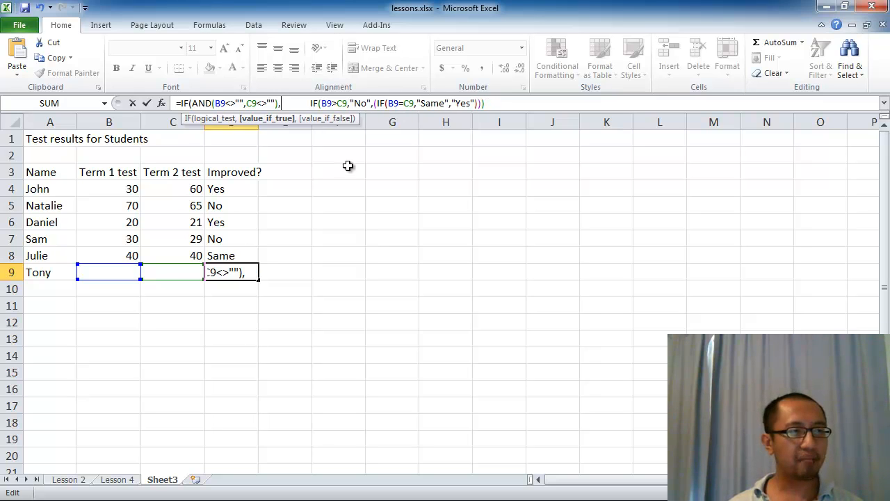
key("Delete")
key("Delete")
key("Delete")
key("Delete")
key("Delete")
key("Delete")
key("Delete")
key("Delete")
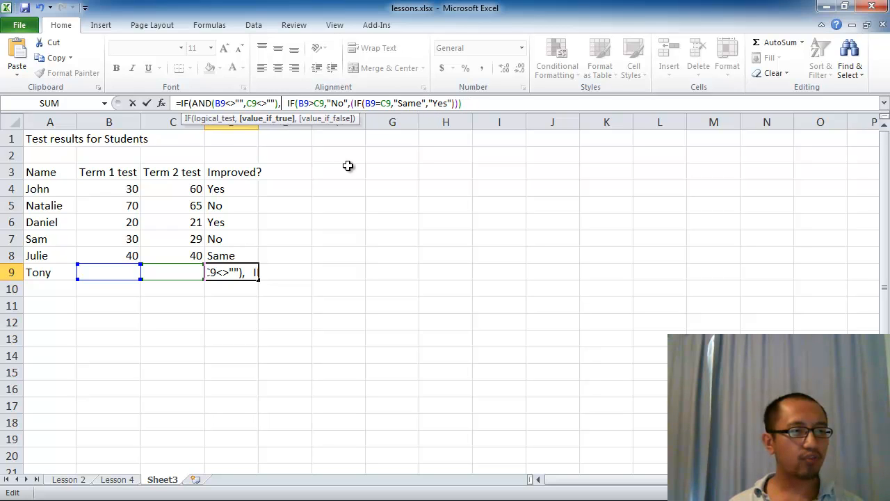
key("Delete")
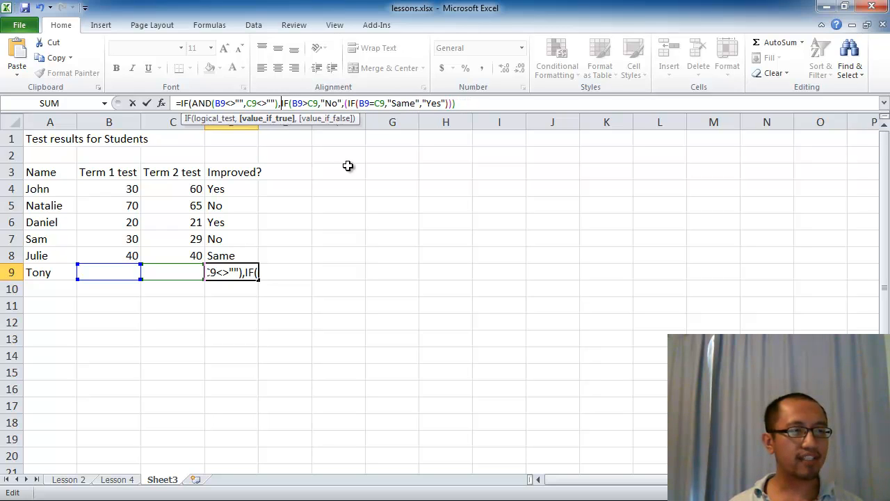
Step: Append "Missing" as the outer IF's value_if_false after the nested IFs, close the parenthesis and enter the D9 formula
left_click(474, 103)
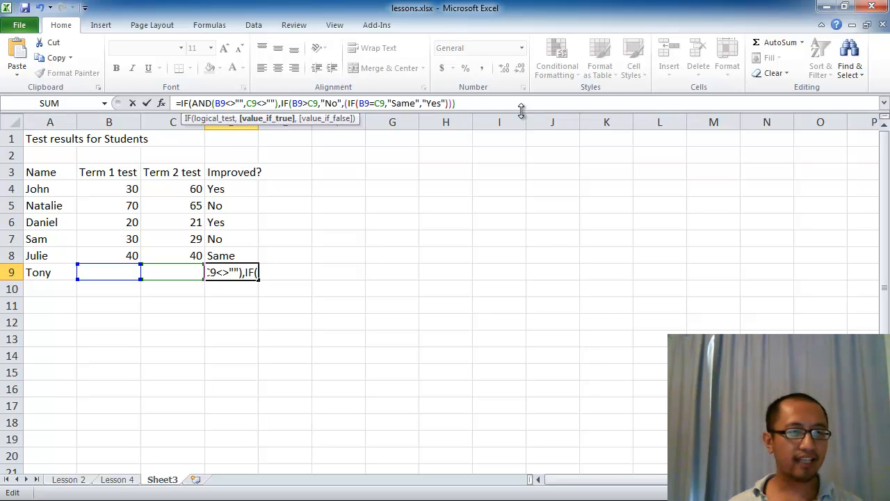
type(",")
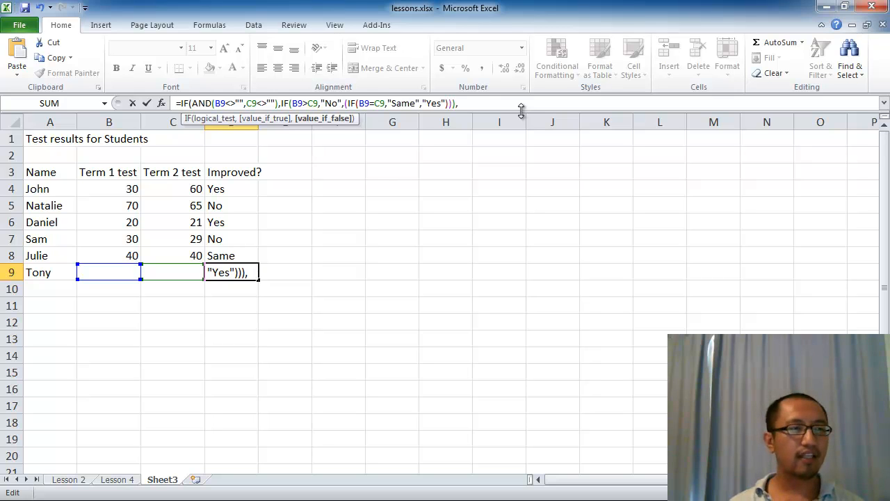
type("\"")
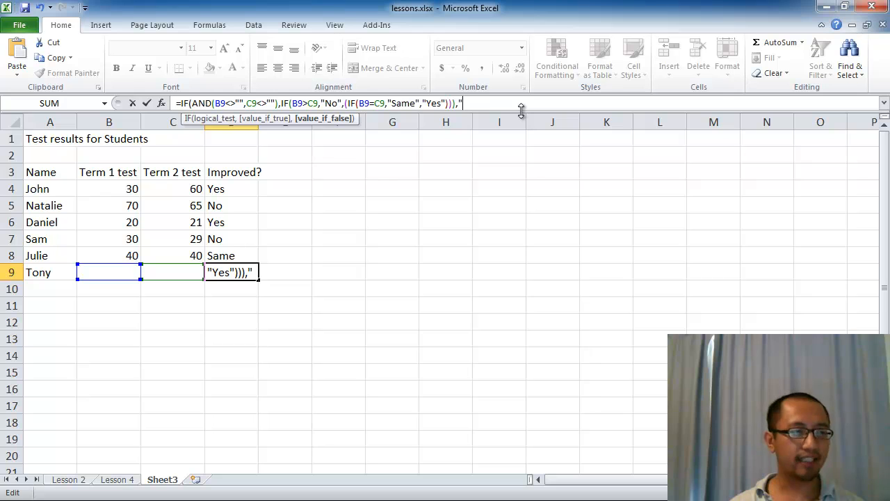
type("Missing\"")
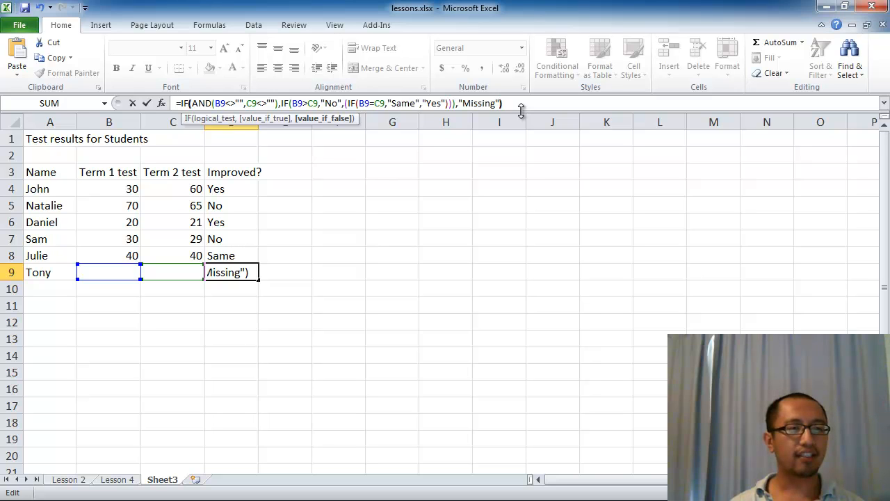
type(")")
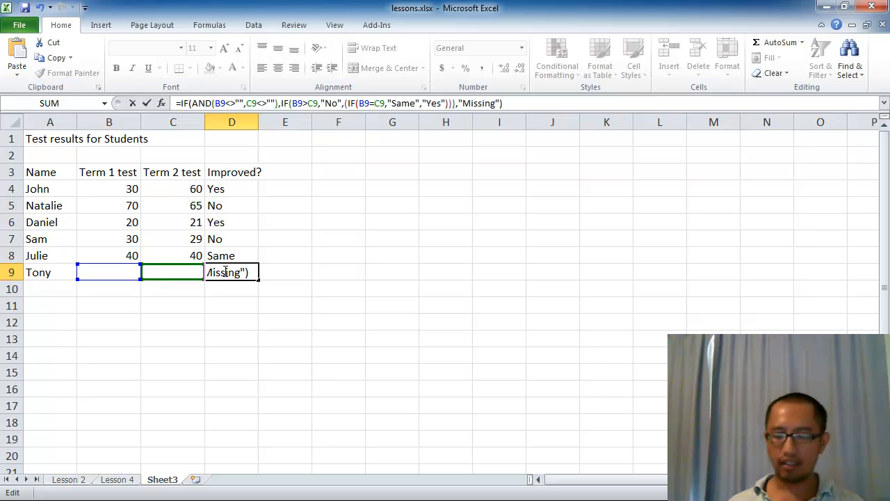
key("Return")
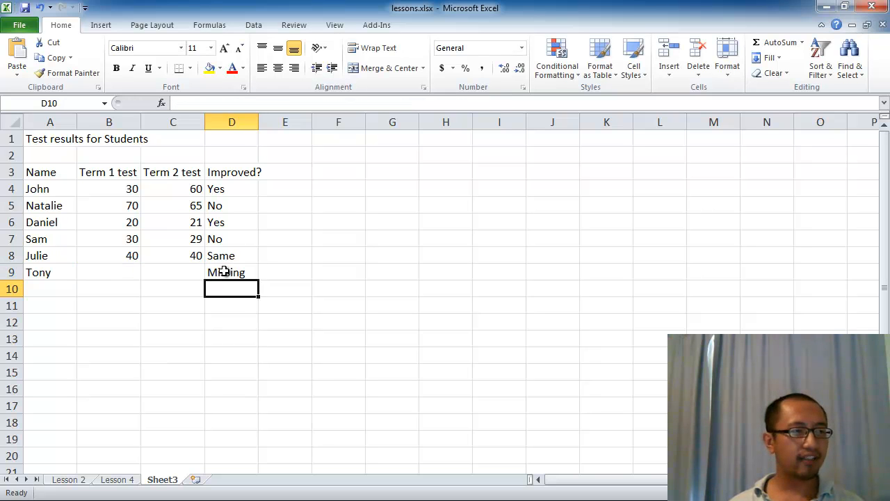
Step: Enter 20 as the Term 2 test score in C9 and check the result in D9
left_click(224, 271)
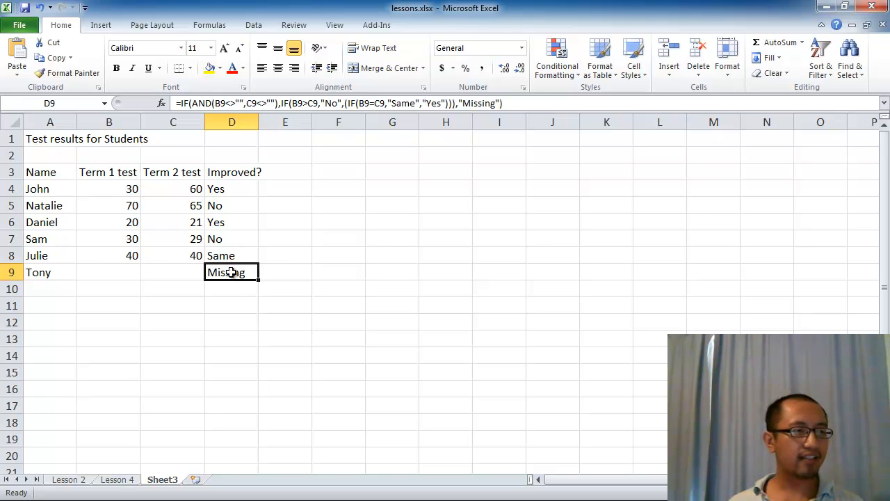
key("Left")
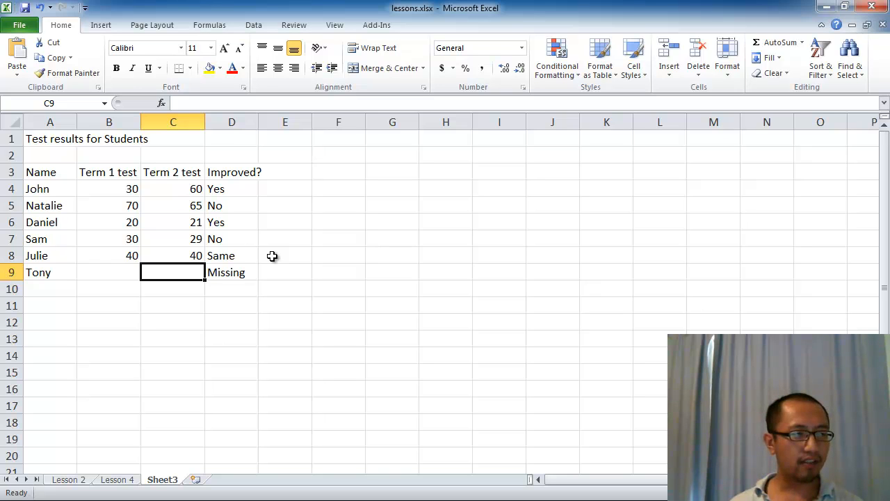
type("20")
key("Return")
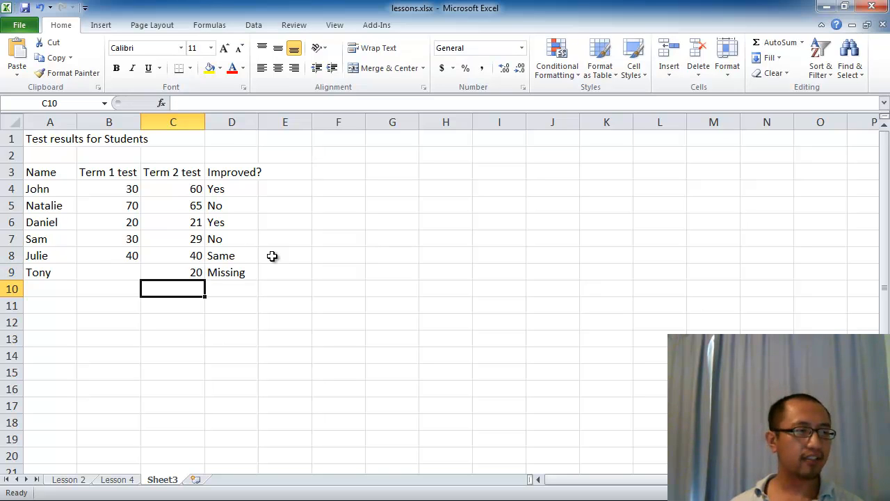
left_click(250, 271)
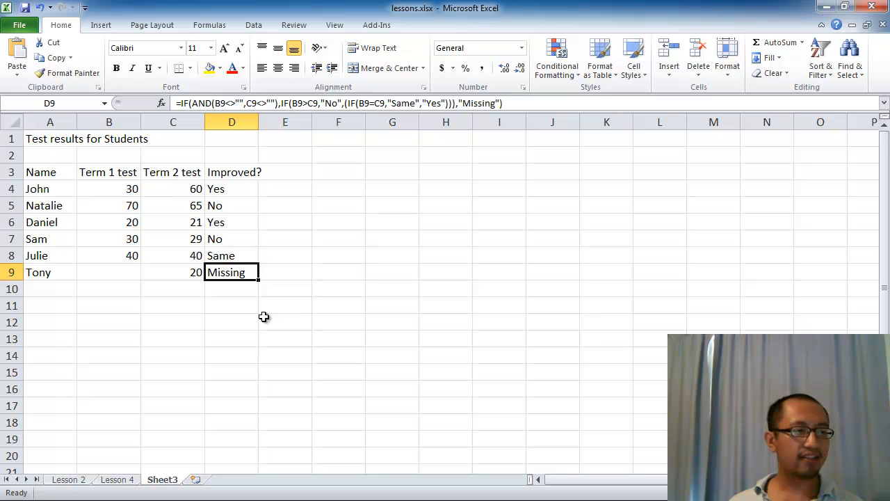
Step: Enter 50 as the Term 1 test score in B9 and check the result in D9
left_click(123, 270)
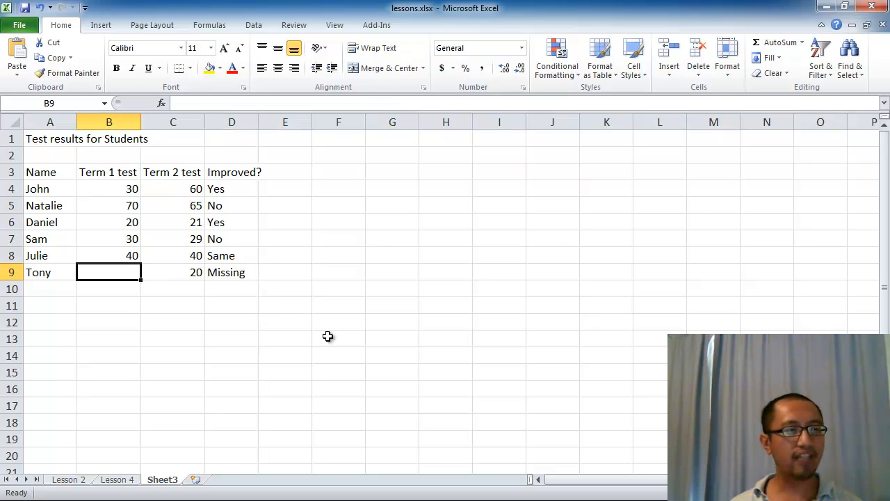
type("50")
key("Return")
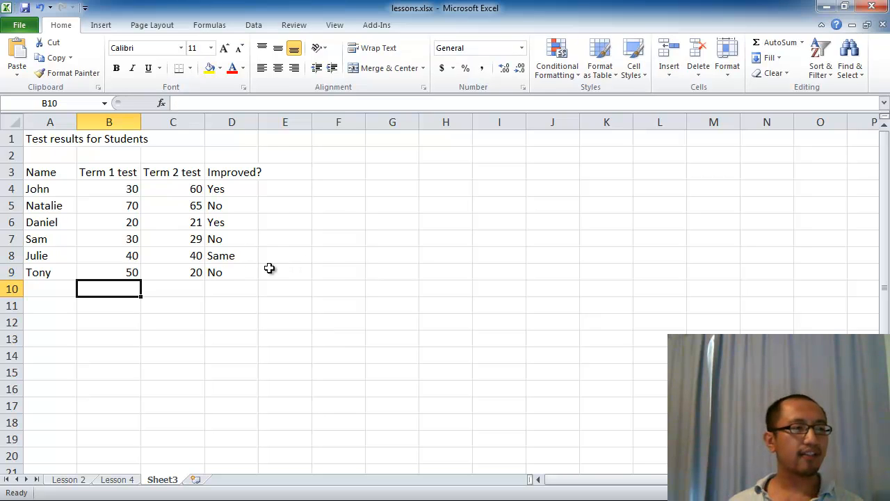
left_click(236, 276)
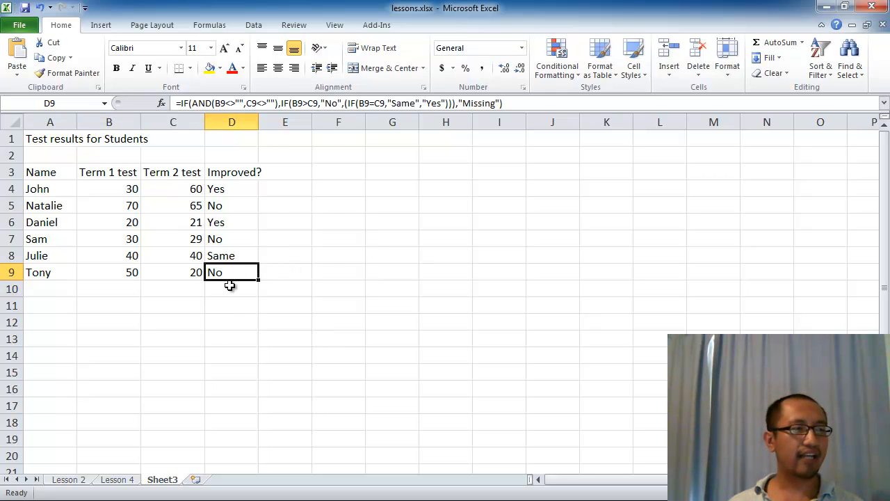